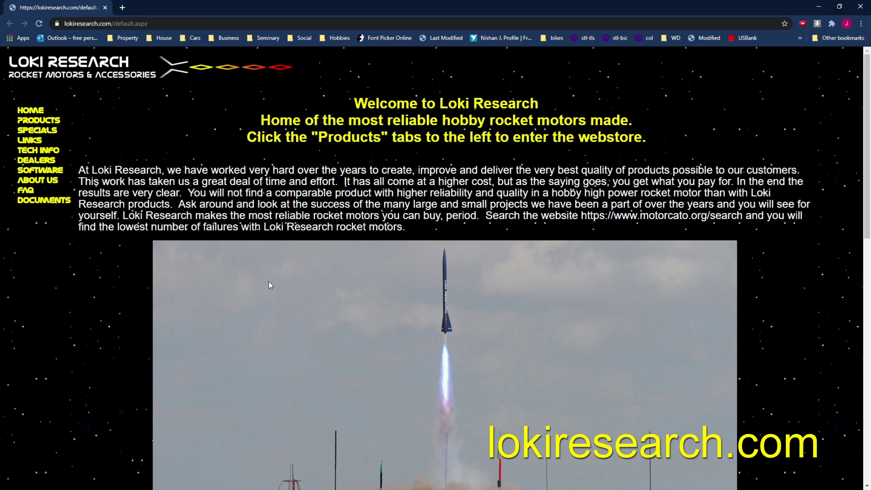
Step: On the Loki Research home page, go to the TECH INFO page from the left menu
{"action": "scroll", "coordinate": [268, 281], "scroll_direction": "down", "scroll_amount": 5}
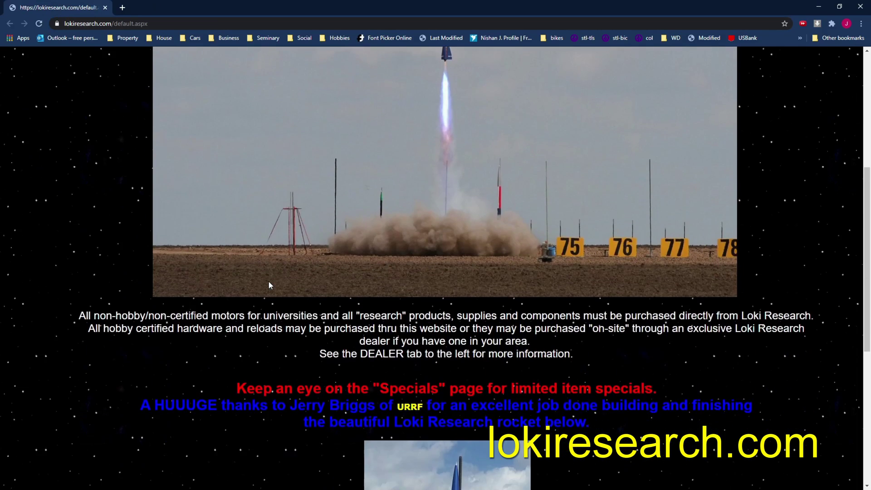
{"action": "scroll", "coordinate": [268, 281], "scroll_direction": "up", "scroll_amount": 5}
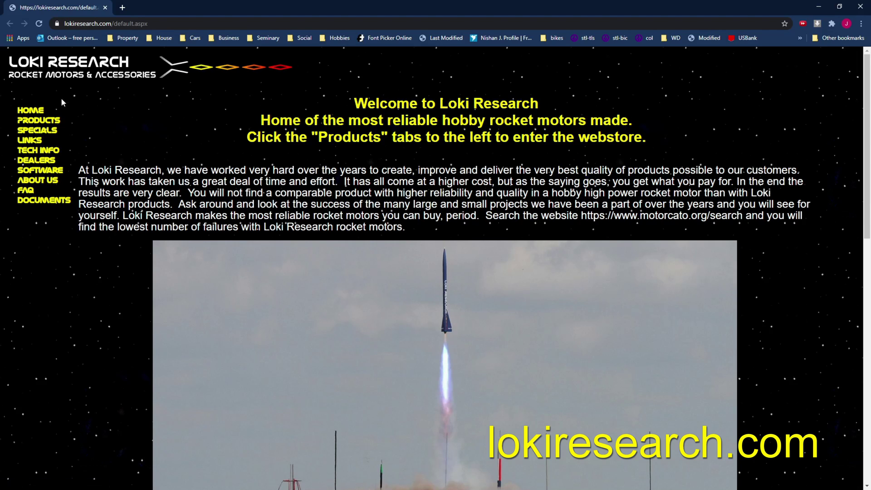
{"action": "left_click", "coordinate": [27, 151]}
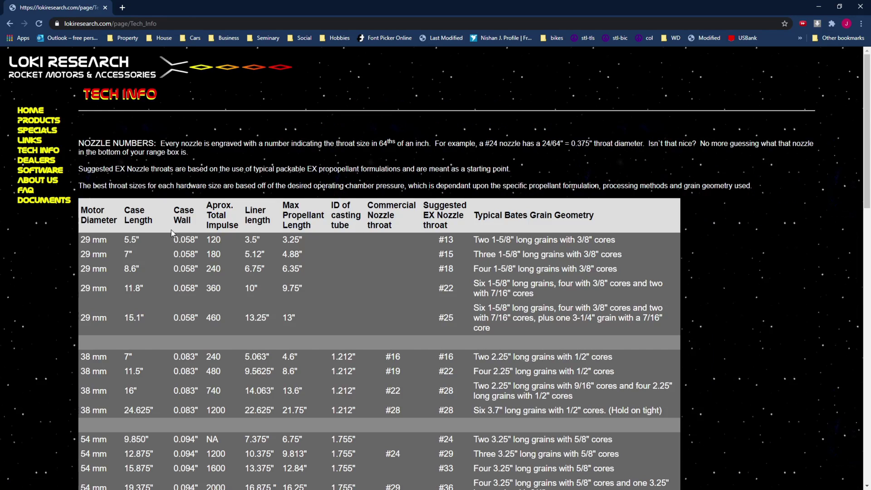
Step: Highlight the 38 mm 11.5" row (four 2.25" grains, 1.212" casting tube ID), then open nakka-rocketry.net
{"action": "scroll", "coordinate": [149, 204], "scroll_direction": "down", "scroll_amount": 3}
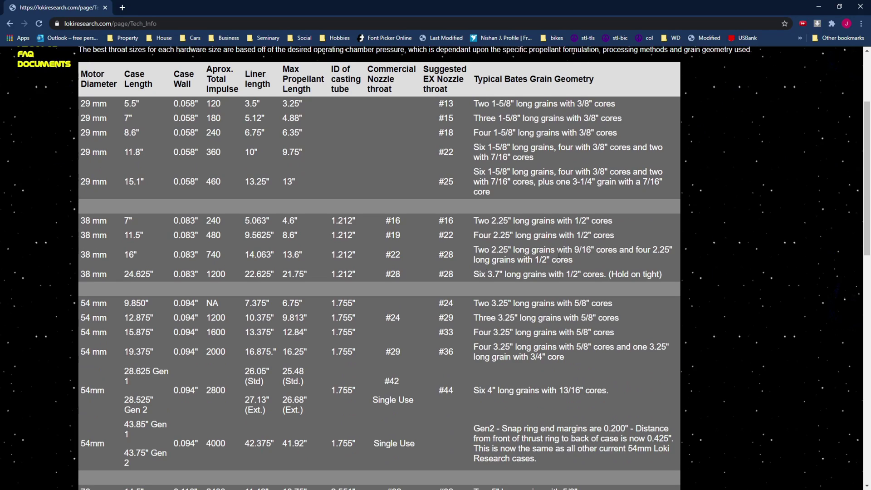
{"action": "left_click_drag", "start_coordinate": [472, 235], "coordinate": [637, 236]}
{"action": "left_click_drag", "start_coordinate": [170, 238], "coordinate": [509, 245]}
{"action": "left_click_drag", "start_coordinate": [613, 221], "coordinate": [843, 264]}
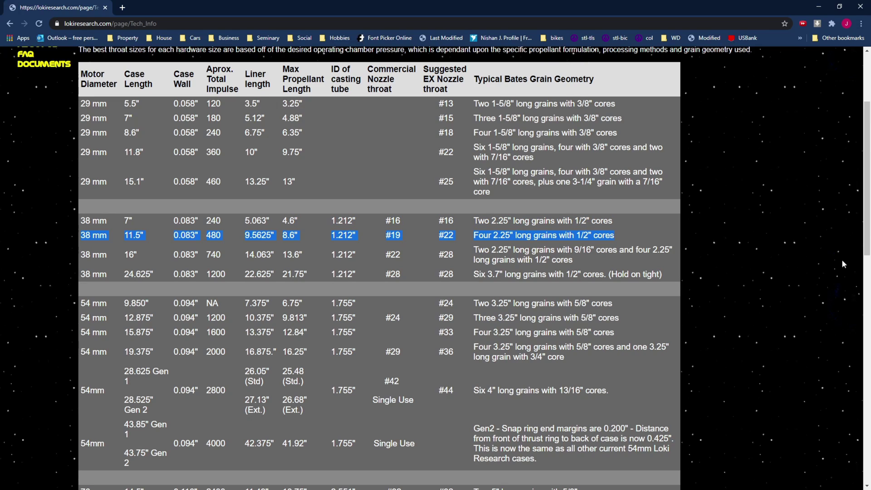
{"action": "left_click", "coordinate": [477, 236]}
{"action": "left_click_drag", "start_coordinate": [508, 236], "coordinate": [513, 235]}
{"action": "left_click_drag", "start_coordinate": [331, 68], "coordinate": [340, 69]}
{"action": "left_click_drag", "start_coordinate": [331, 235], "coordinate": [353, 233]}
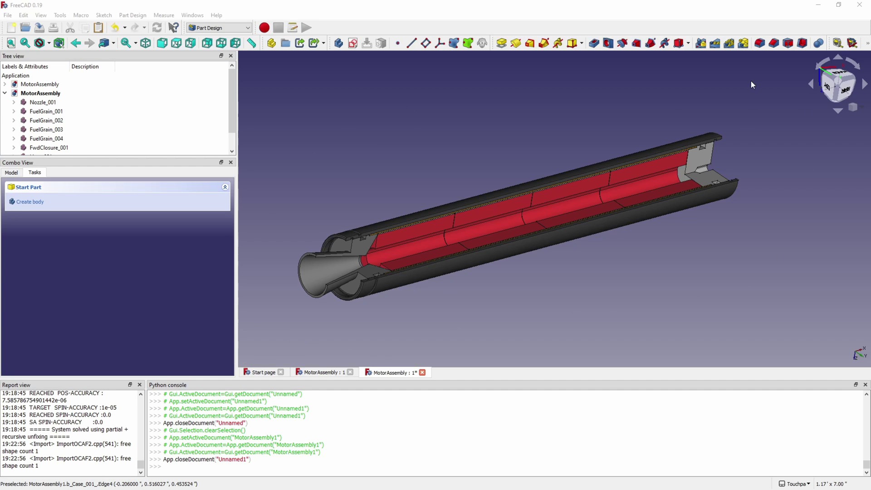
{"action": "left_click", "coordinate": [817, 4]}
{"action": "double_click", "coordinate": [87, 462]}
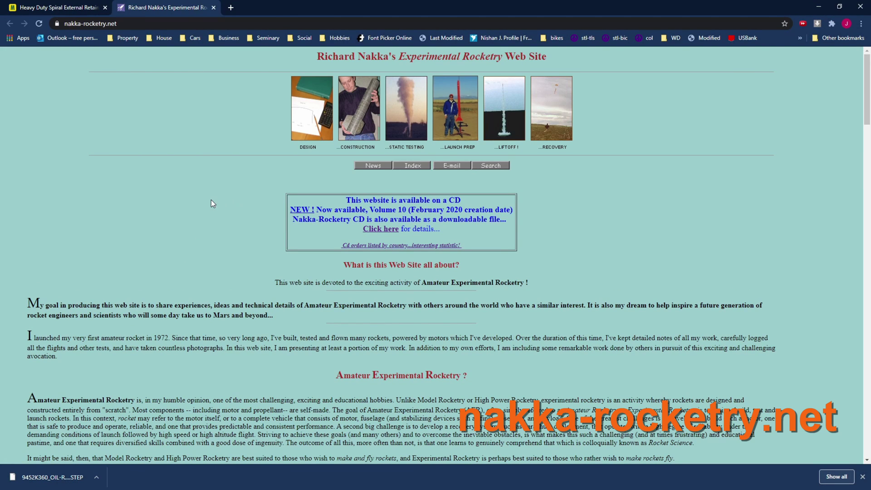
Step: Go to the SRM section of the Rocketry Software page
{"action": "scroll", "coordinate": [212, 203], "scroll_direction": "down", "scroll_amount": 15}
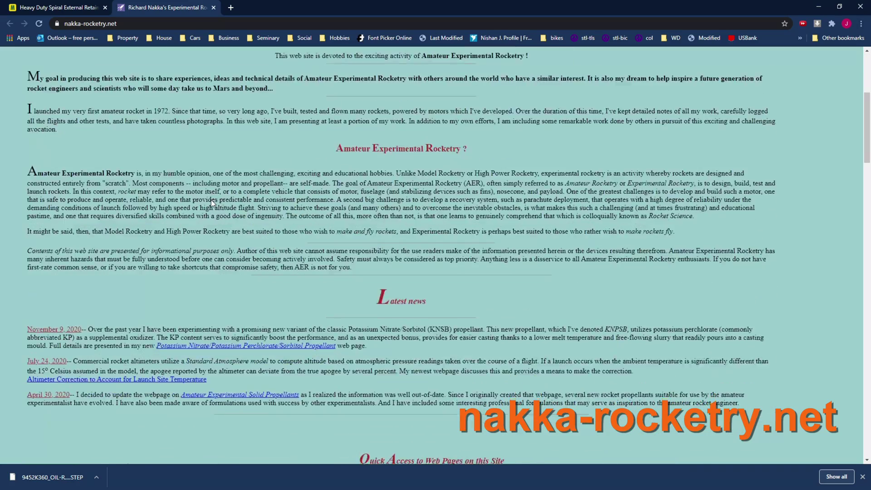
{"action": "scroll", "coordinate": [211, 202], "scroll_direction": "up", "scroll_amount": 6}
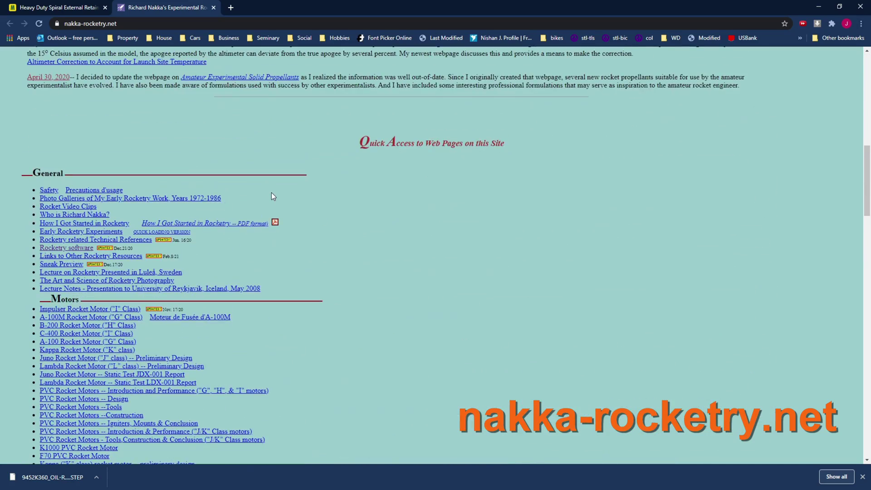
{"action": "scroll", "coordinate": [271, 192], "scroll_direction": "down", "scroll_amount": 1}
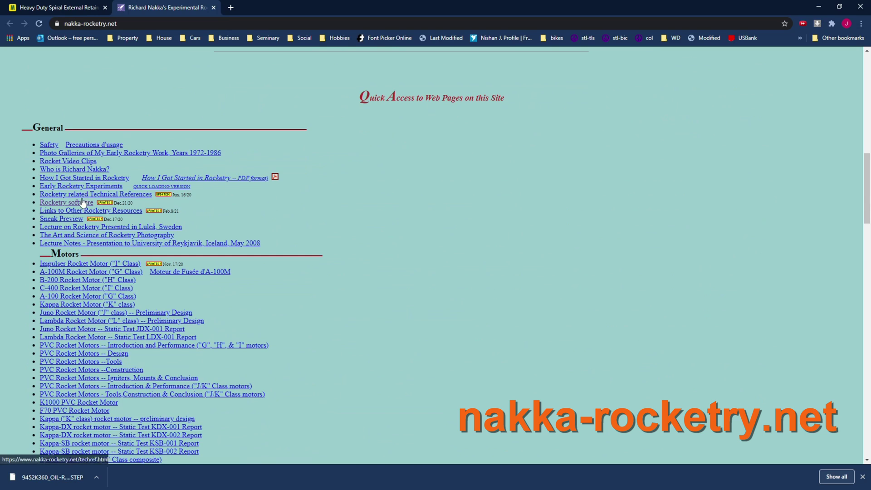
{"action": "left_click", "coordinate": [81, 203]}
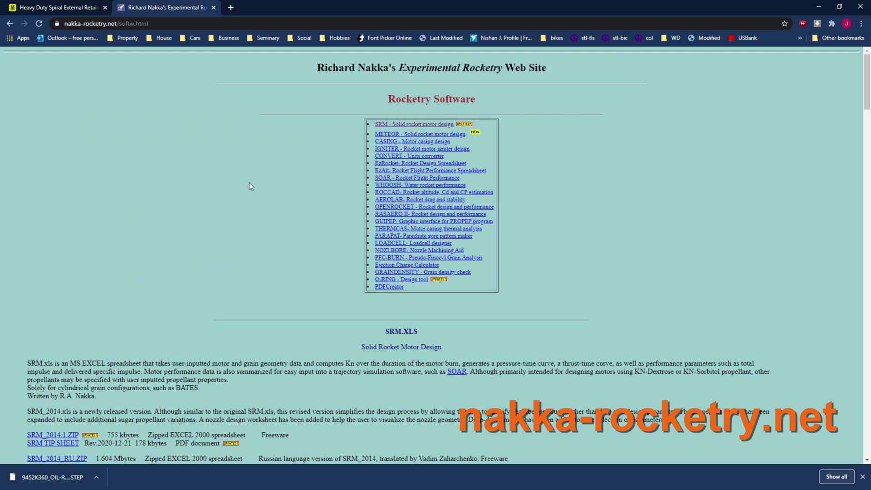
{"action": "left_click", "coordinate": [10, 23]}
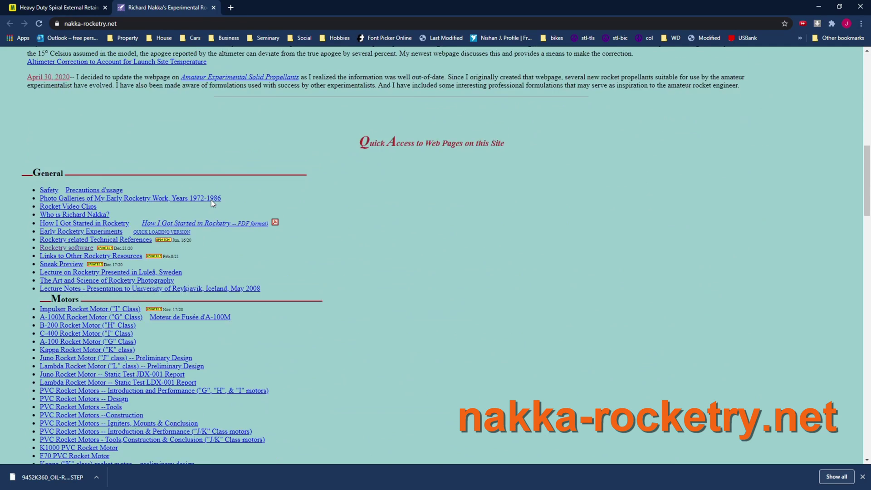
{"action": "scroll", "coordinate": [268, 197], "scroll_direction": "down", "scroll_amount": 1}
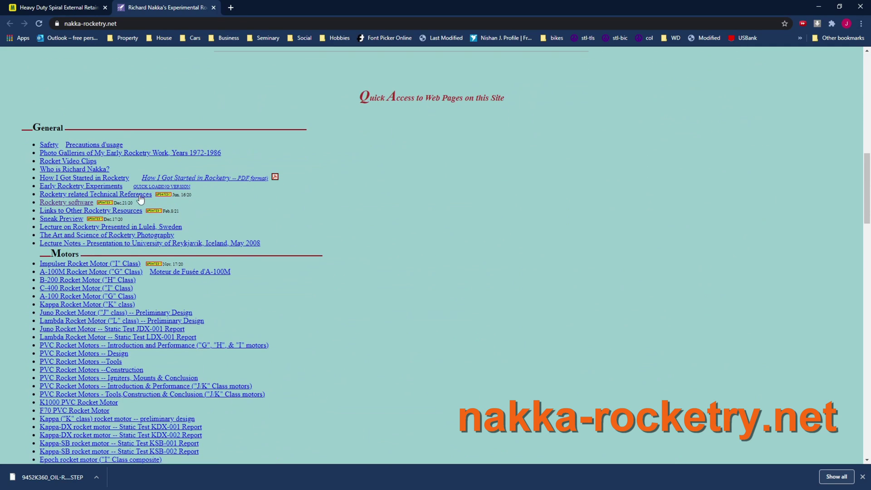
{"action": "left_click", "coordinate": [80, 203]}
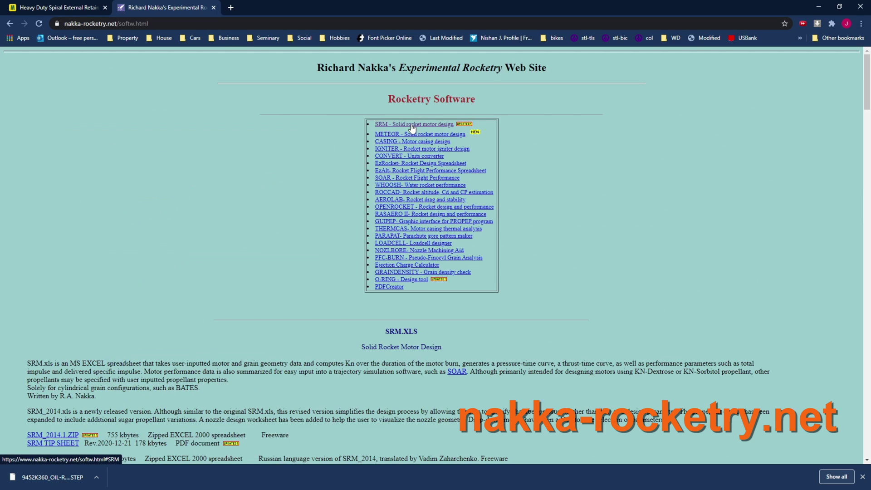
{"action": "left_click", "coordinate": [412, 127]}
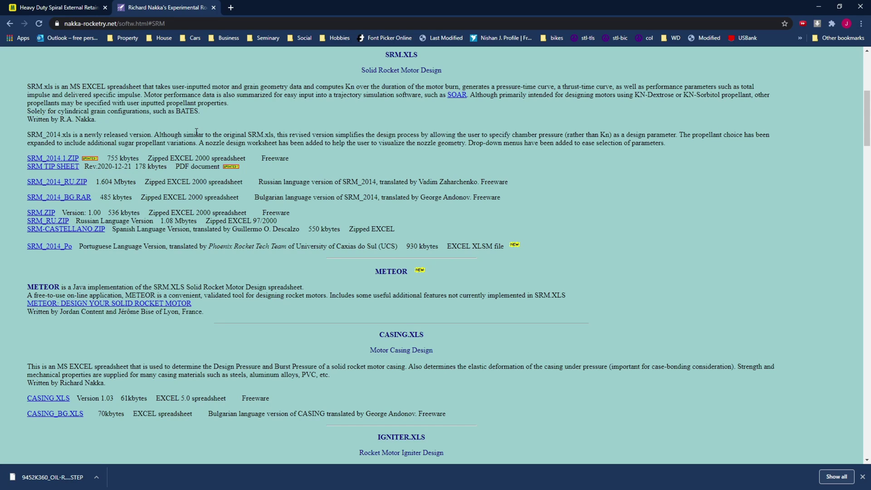
Step: Download SRM_2014.1.zip and open SRM_2014.1.xls from it in Excel
{"action": "left_click", "coordinate": [69, 159]}
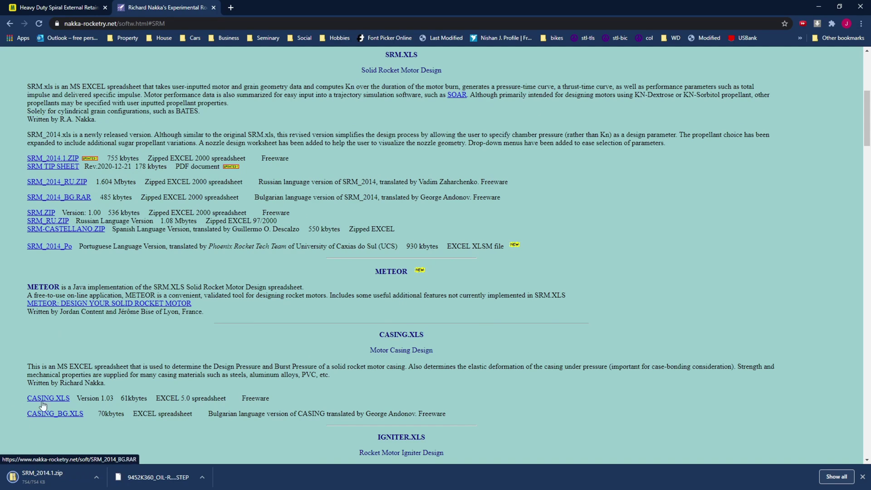
{"action": "left_click", "coordinate": [30, 478]}
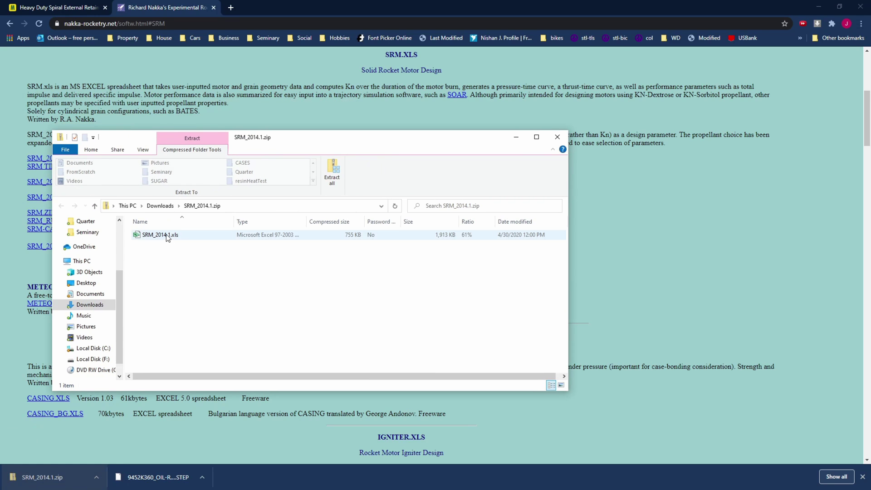
{"action": "double_click", "coordinate": [168, 235]}
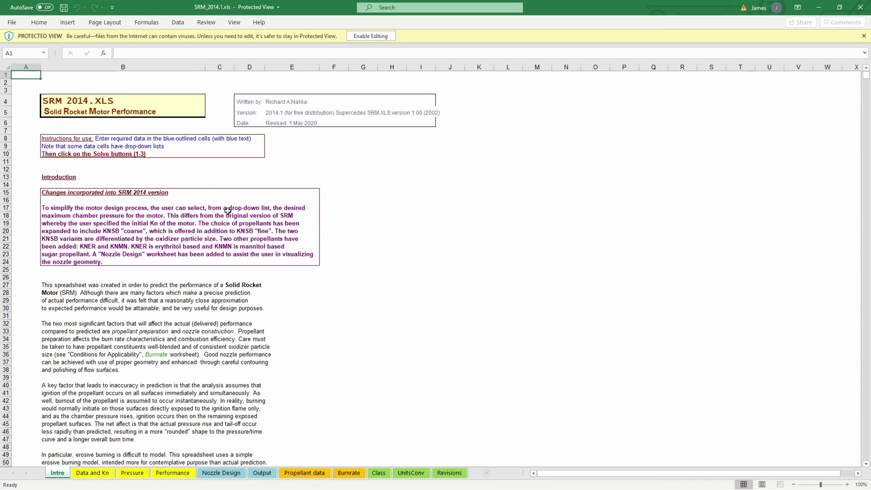
Step: On the Data and Kn sheet, enable editing and title C6 'Four Grain Rocket Motor'
{"action": "scroll", "coordinate": [139, 300], "scroll_direction": "down", "scroll_amount": 7}
{"action": "scroll", "coordinate": [132, 302], "scroll_direction": "up", "scroll_amount": 7}
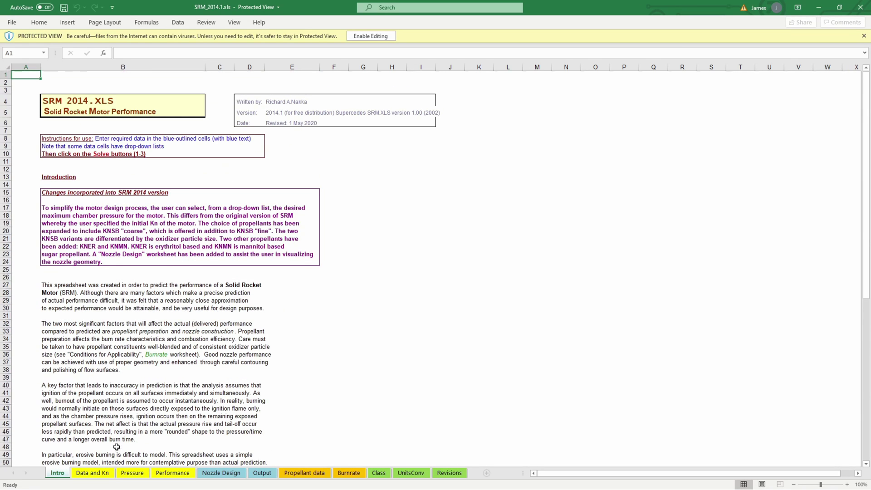
{"action": "left_click", "coordinate": [105, 474]}
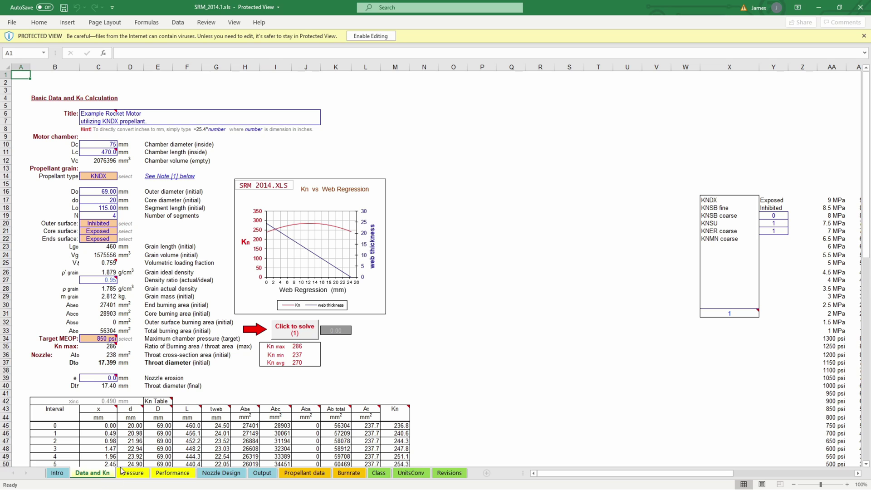
{"action": "left_click", "coordinate": [370, 36]}
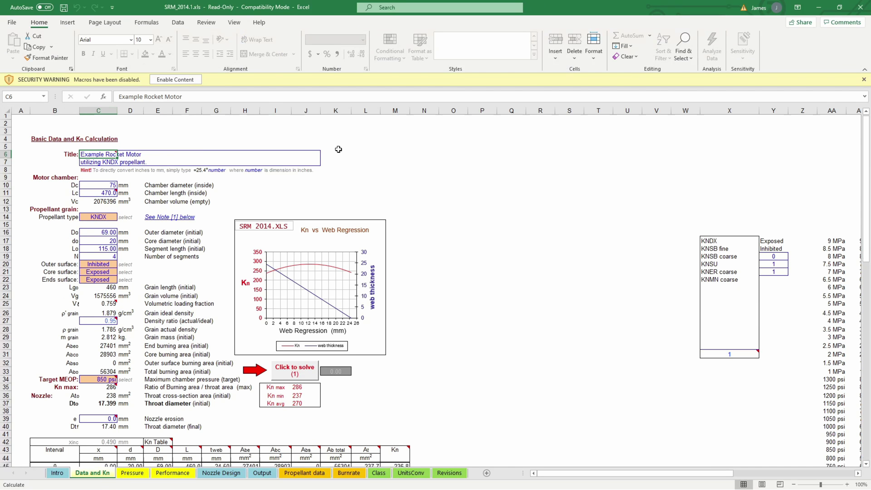
{"action": "scroll", "coordinate": [341, 149], "scroll_direction": "down", "scroll_amount": 2}
{"action": "scroll", "coordinate": [370, 174], "scroll_direction": "up", "scroll_amount": 2}
{"action": "type", "text": "F"}
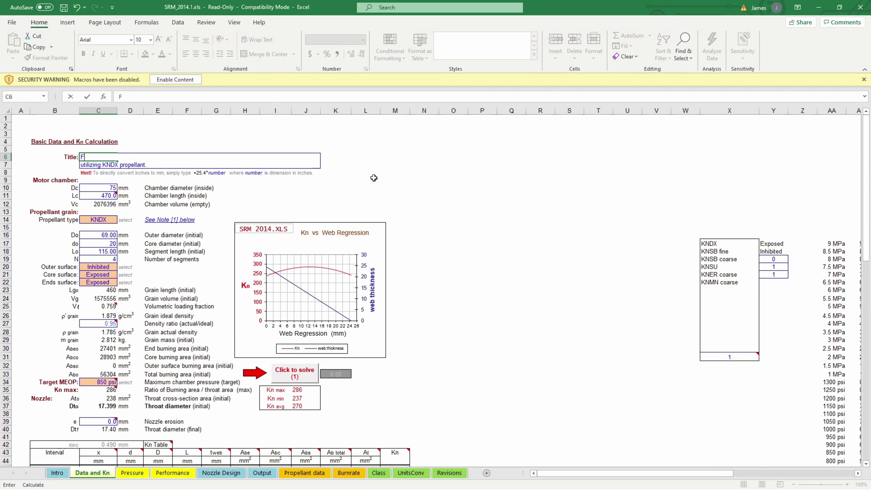
{"action": "type", "text": "our Grain Rocket Motor 38mm"}
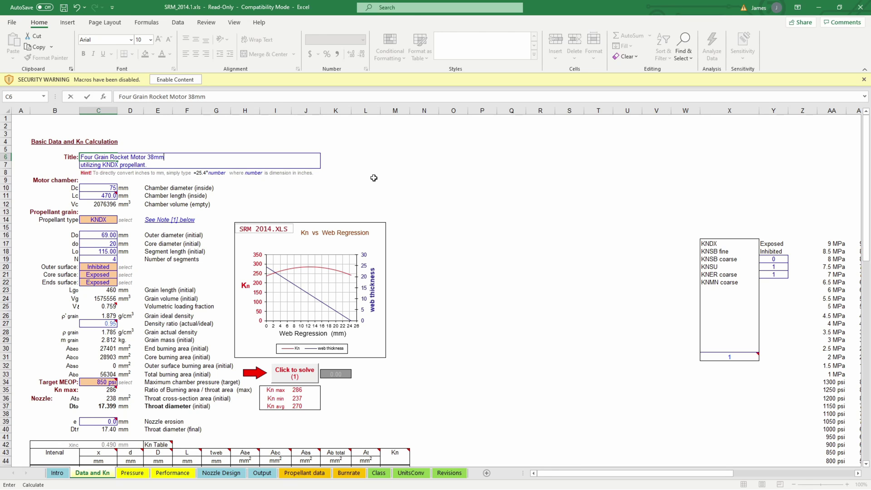
{"action": "key", "text": "Return"}
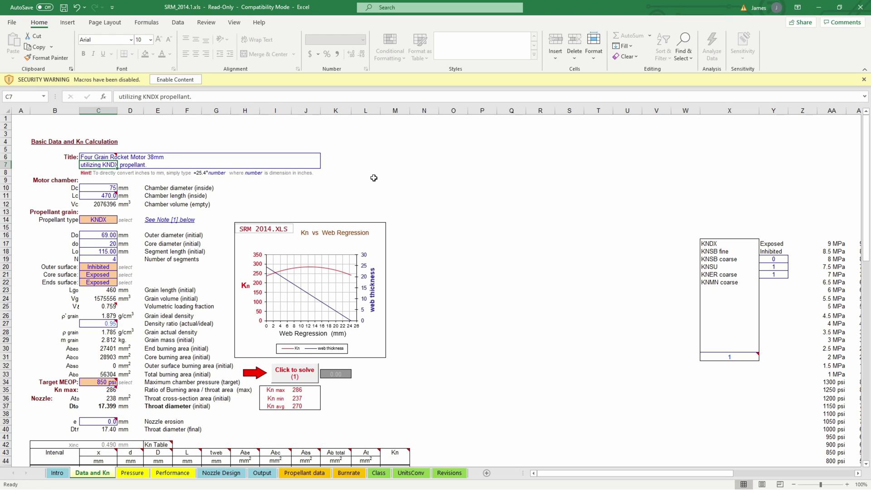
Step: Enable macros and change the C7 subtitle's propellant from KNDX to KNSB
{"action": "left_click", "coordinate": [164, 81]}
{"action": "double_click", "coordinate": [153, 84]}
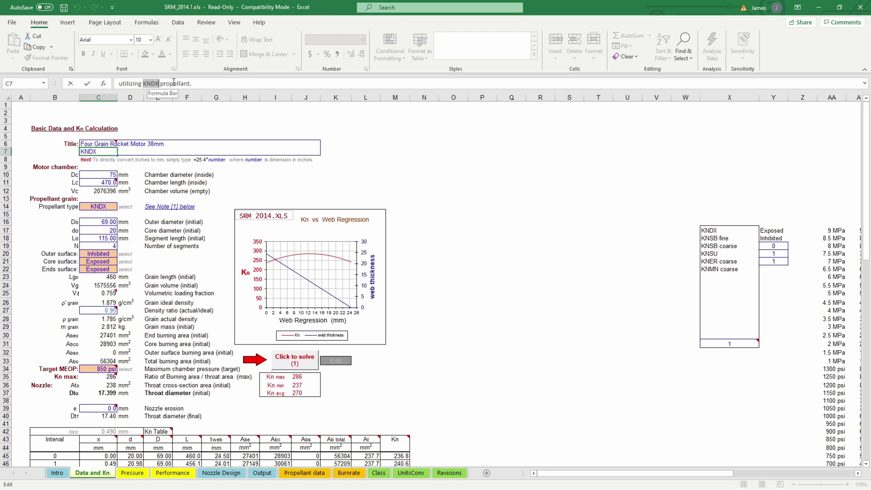
{"action": "type", "text": "KNSB"}
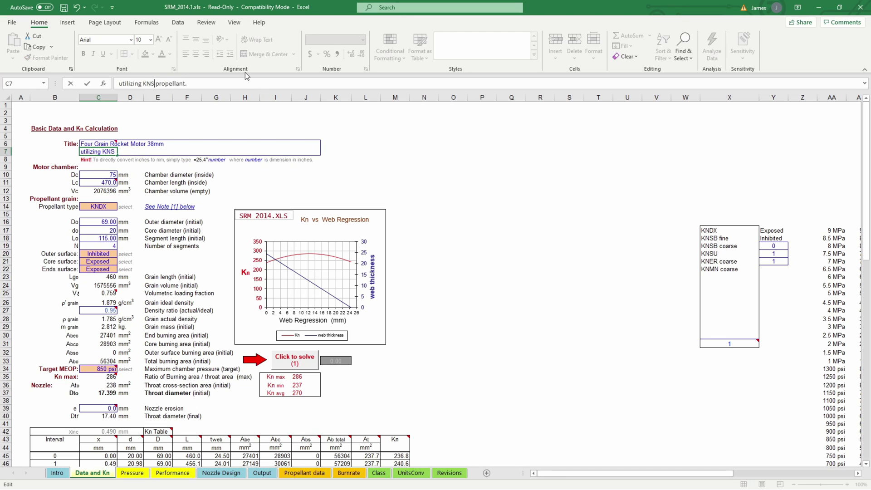
{"action": "left_click", "coordinate": [191, 185]}
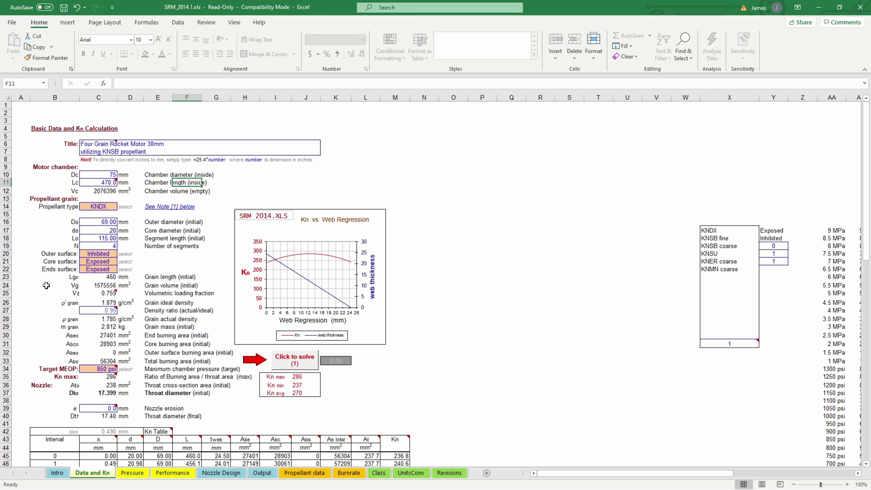
Step: Choose KNSB fine propellant, chamber diameter 31 mm and chamber length =2.25*25.4*4 (228.6 mm)
{"action": "left_click", "coordinate": [100, 207]}
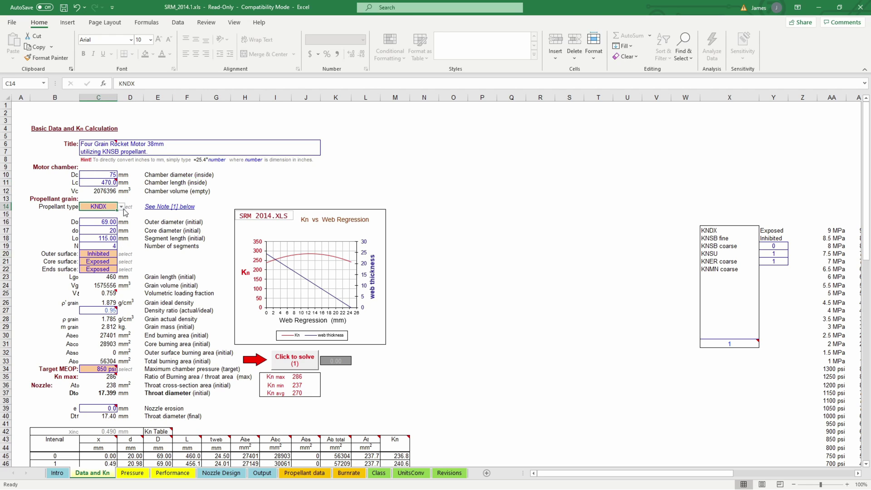
{"action": "left_click", "coordinate": [122, 206]}
{"action": "left_click", "coordinate": [98, 219]}
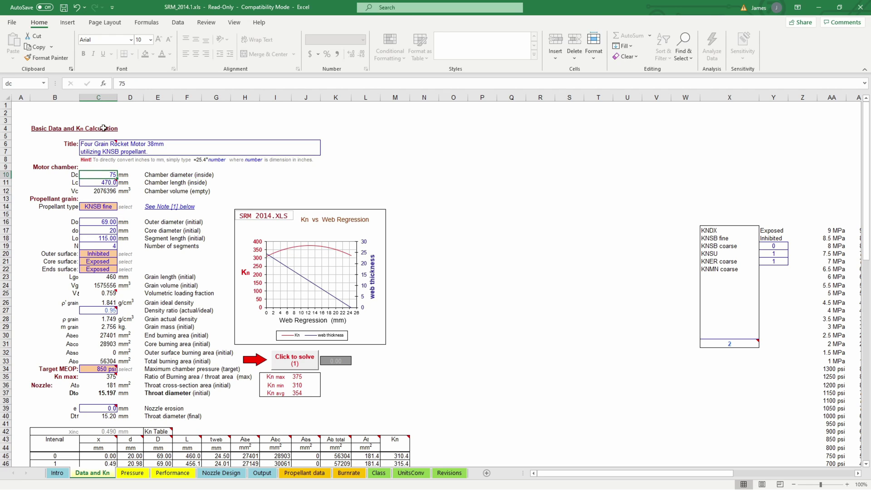
{"action": "type", "text": "31"}
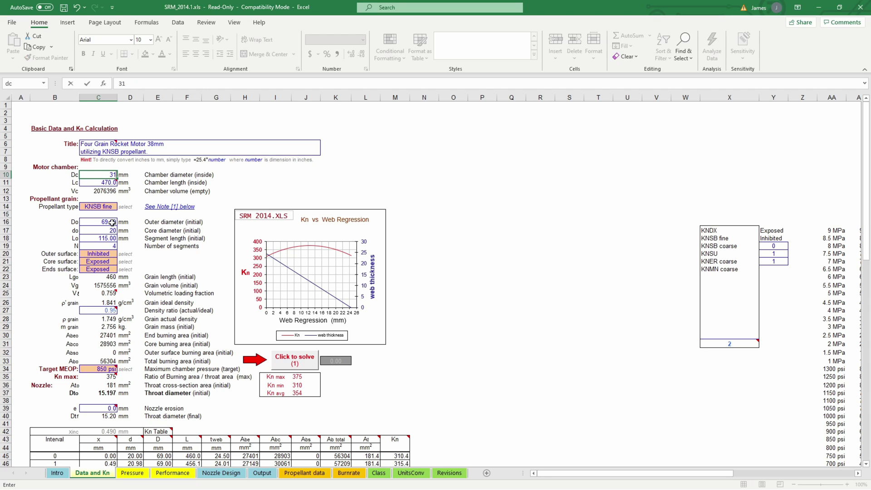
{"action": "left_click", "coordinate": [96, 182]}
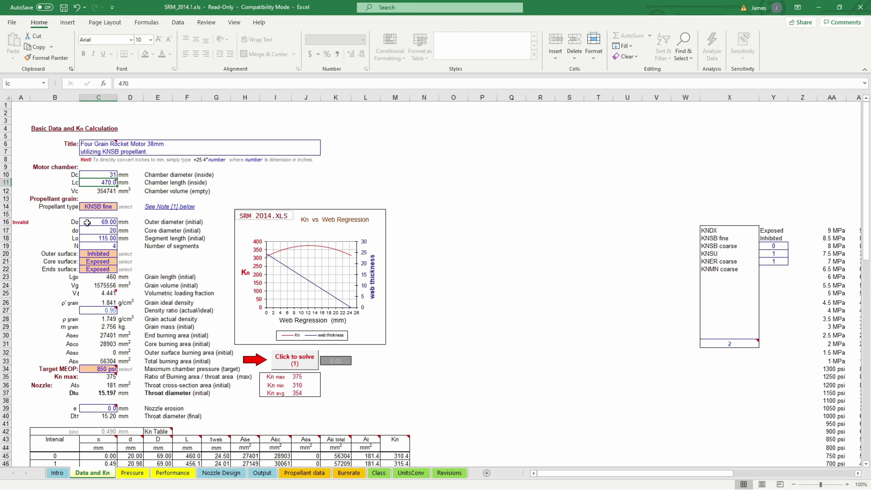
{"action": "mouse_move", "coordinate": [104, 183]}
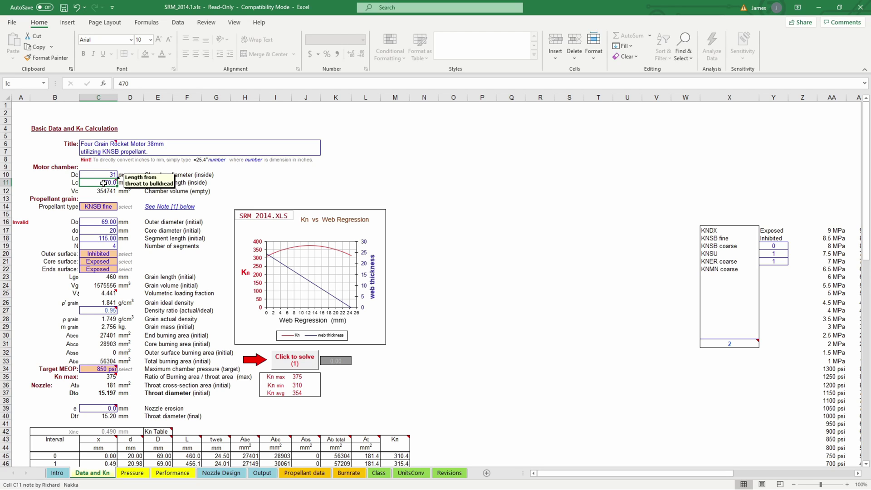
{"action": "type", "text": "="}
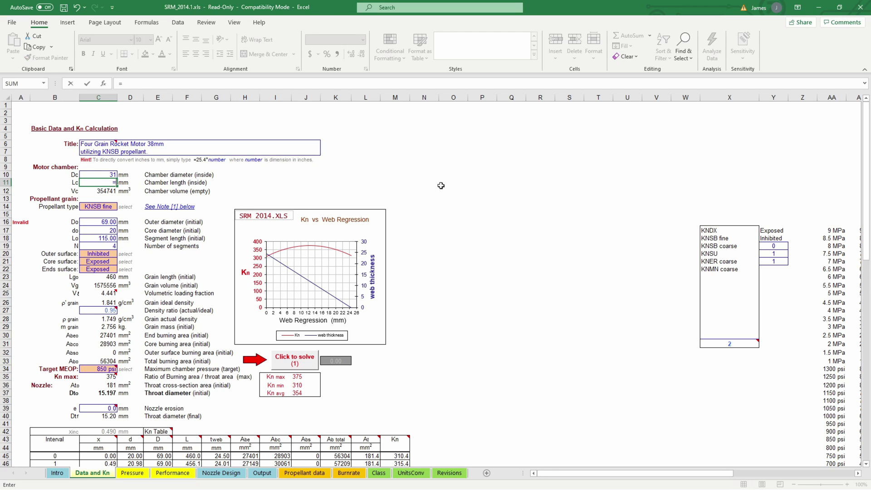
{"action": "type", "text": "2.25*25.4*4"}
{"action": "key", "text": "Return"}
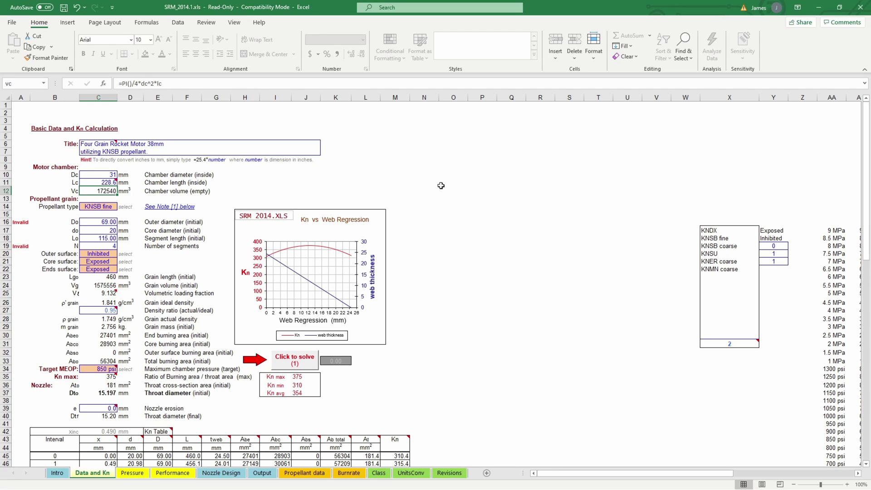
Step: Set grain outer diameter 31 mm, core =.5*25.4 (12.7 mm), segment length =2.25*25.4 (57.15 mm)
{"action": "key", "text": "Down"}
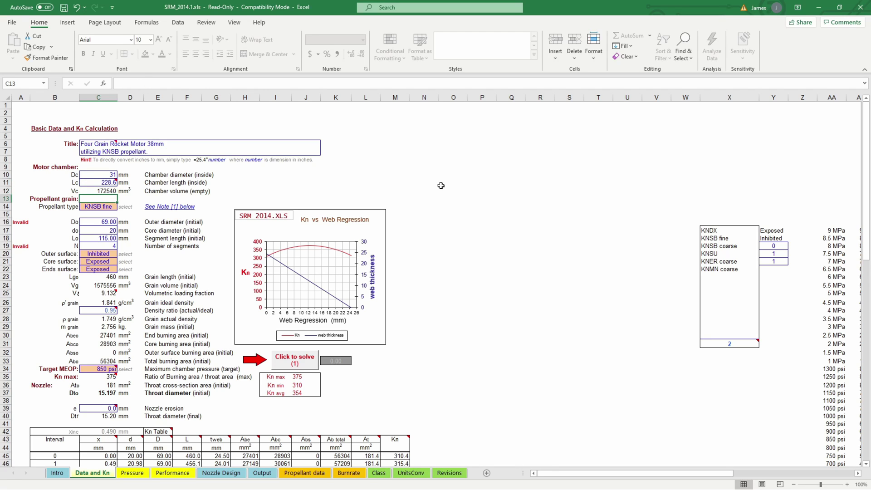
{"action": "key", "text": "Down"}
{"action": "key", "text": "Down"}
{"action": "key", "text": "Down"}
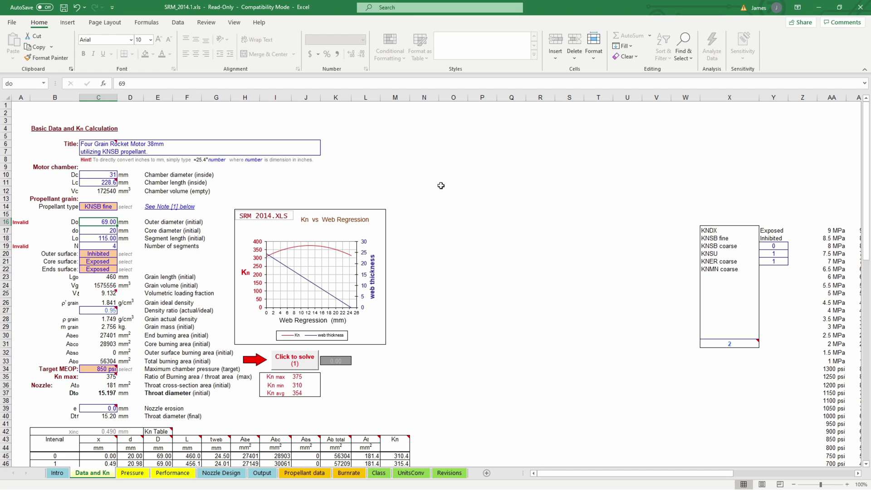
{"action": "type", "text": "31mm"}
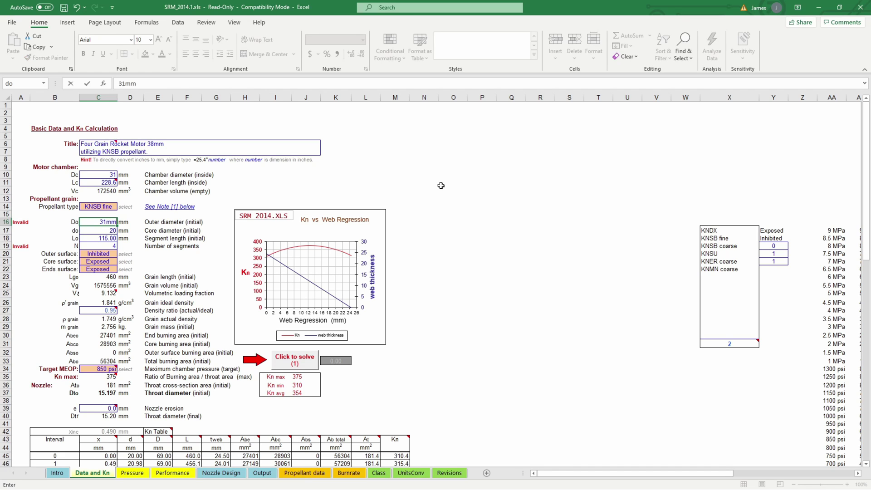
{"action": "key", "text": "Return"}
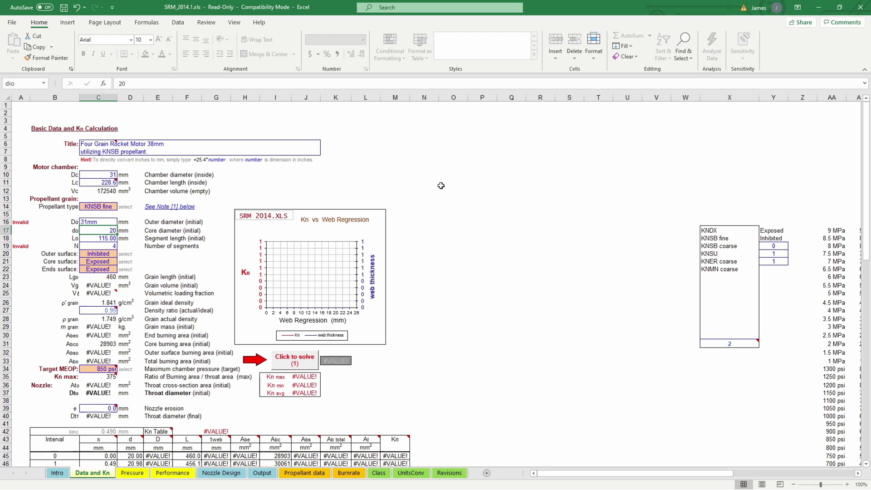
{"action": "key", "text": "Up"}
{"action": "type", "text": "31"}
{"action": "key", "text": "Return"}
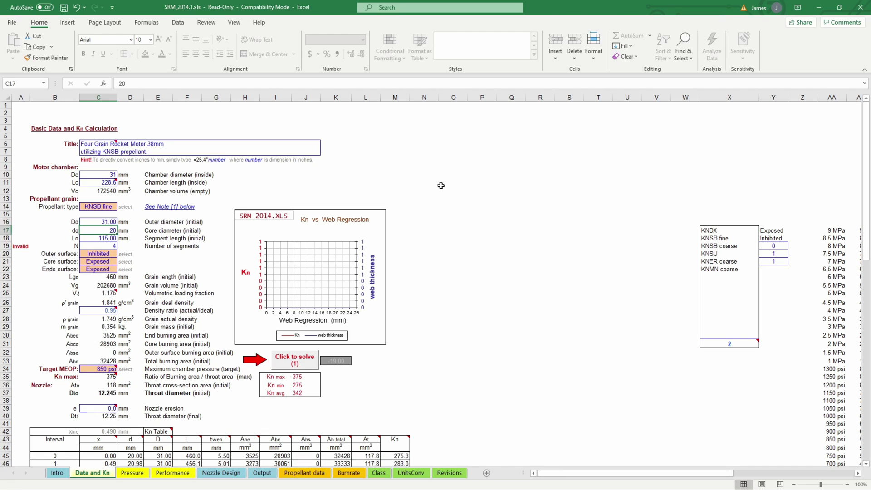
{"action": "type", "text": "=.5*"}
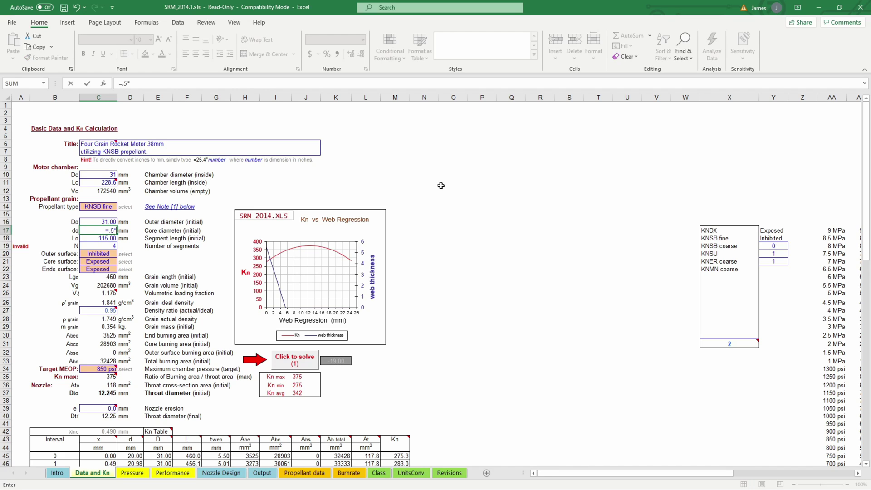
{"action": "type", "text": "25.4"}
{"action": "key", "text": "Return"}
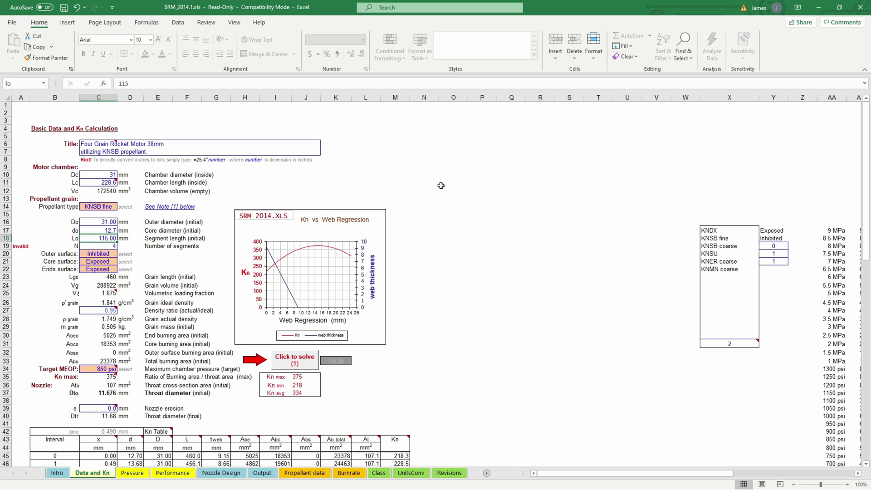
{"action": "type", "text": "=2.25"}
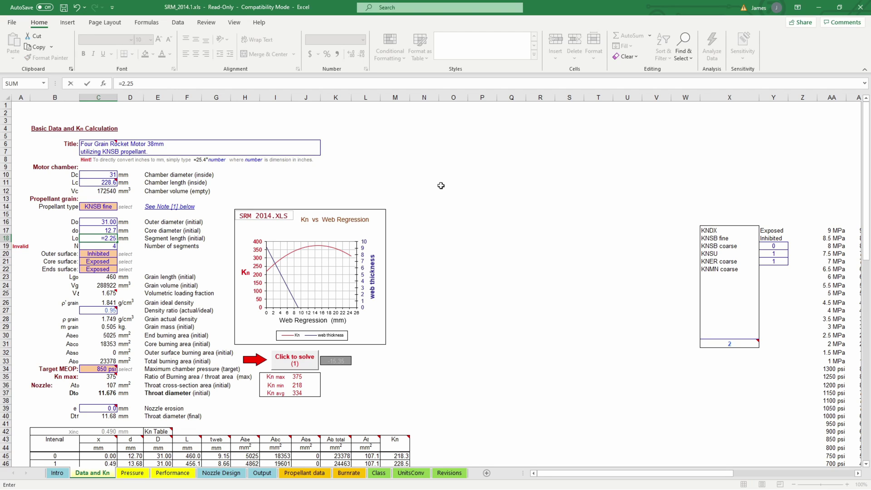
{"action": "type", "text": "*25.4"}
{"action": "key", "text": "Return"}
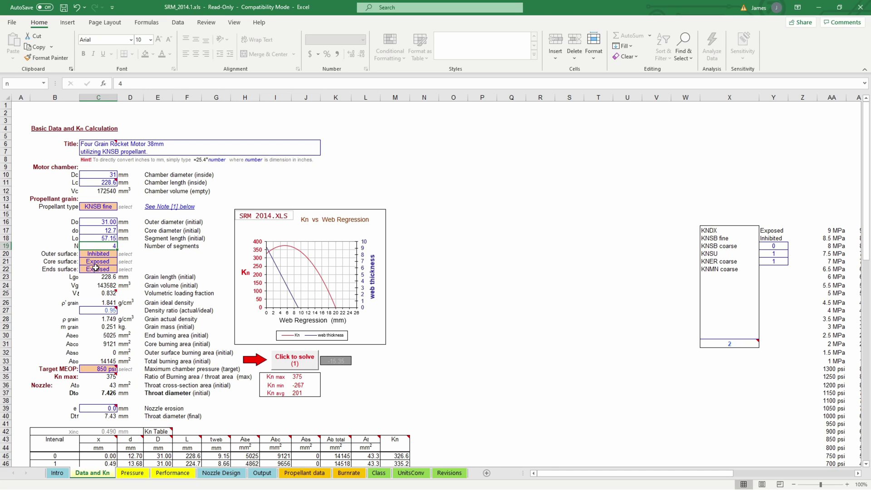
Step: Select the target maximum chamber pressure input further down the sheet
{"action": "scroll", "coordinate": [97, 267], "scroll_direction": "down", "scroll_amount": 4}
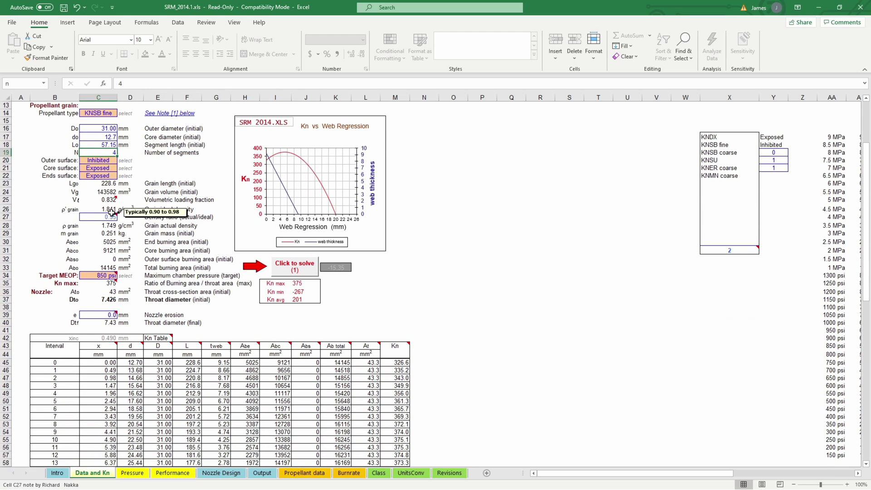
{"action": "mouse_move", "coordinate": [108, 216]}
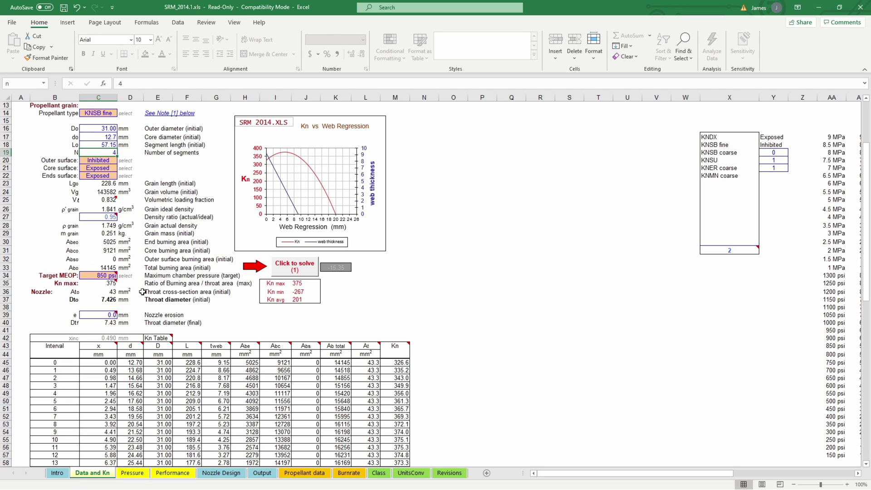
{"action": "left_click", "coordinate": [97, 276]}
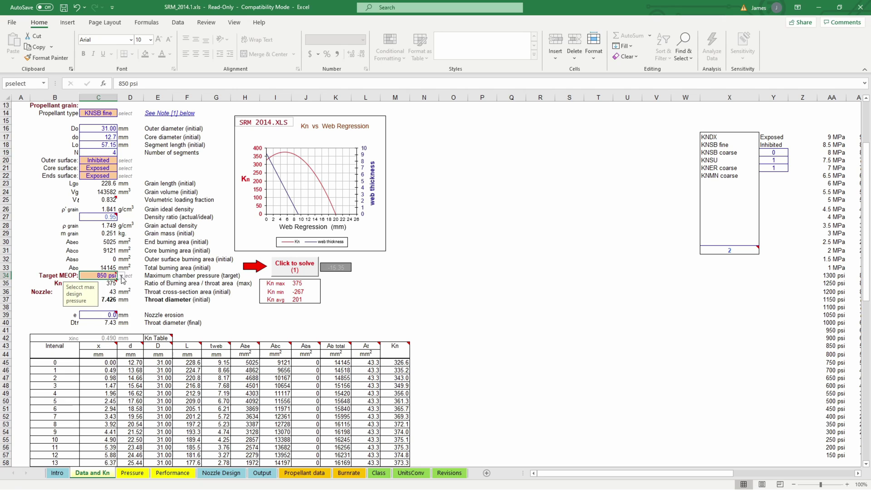
{"action": "left_click", "coordinate": [121, 276]}
{"action": "left_click", "coordinate": [120, 284]}
{"action": "left_click", "coordinate": [120, 283]}
{"action": "left_click", "coordinate": [121, 284]}
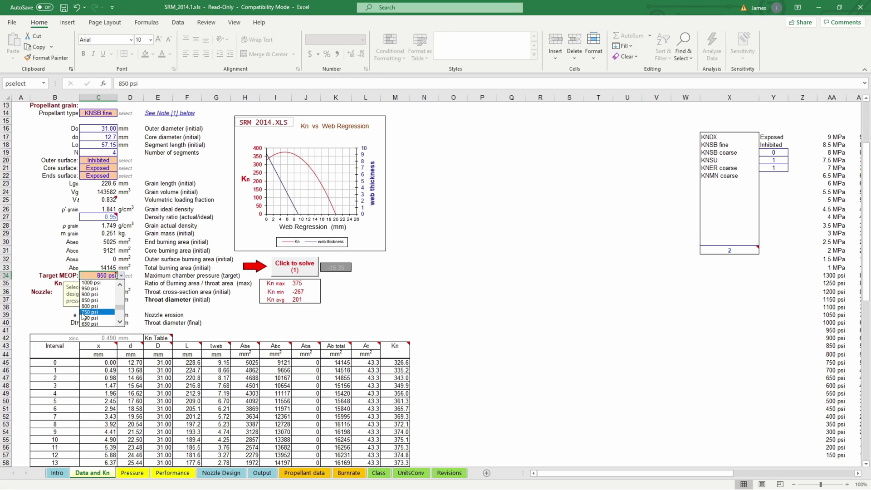
{"action": "left_click", "coordinate": [121, 277]}
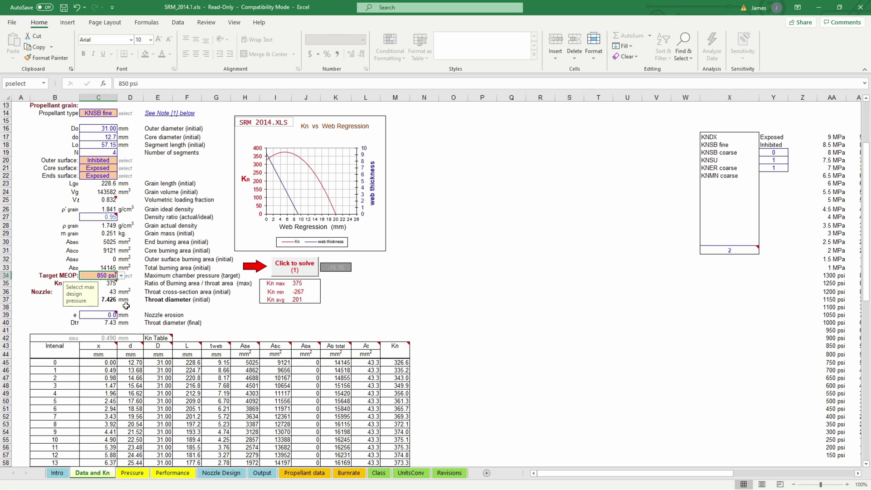
{"action": "left_click", "coordinate": [121, 275]}
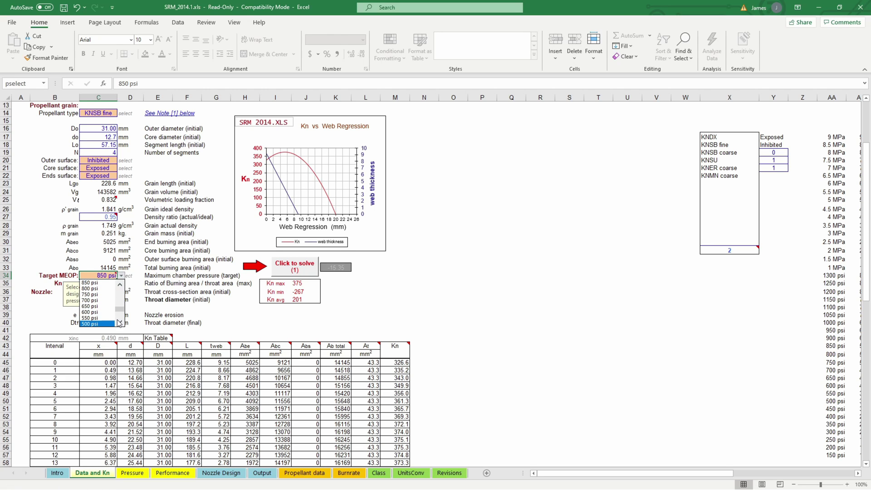
{"action": "left_click", "coordinate": [121, 276]}
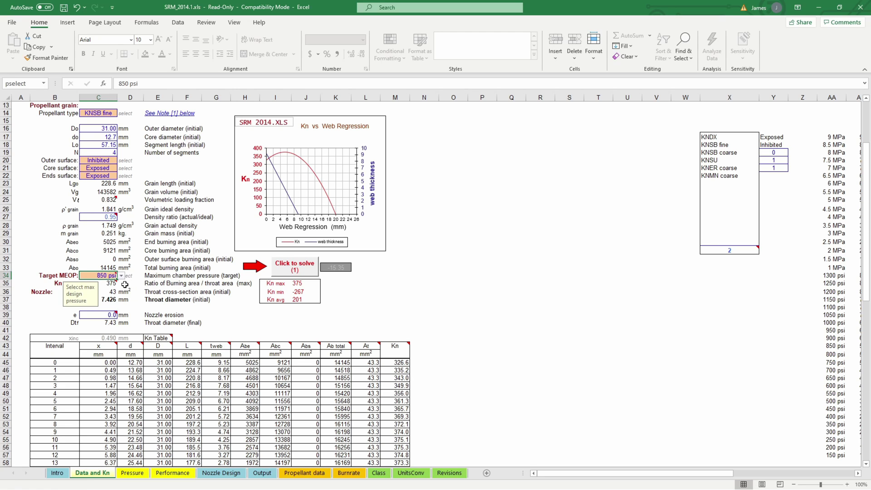
Step: Run the Kn, chamber pressure and performance solves on their respective sheets
{"action": "left_click", "coordinate": [294, 268]}
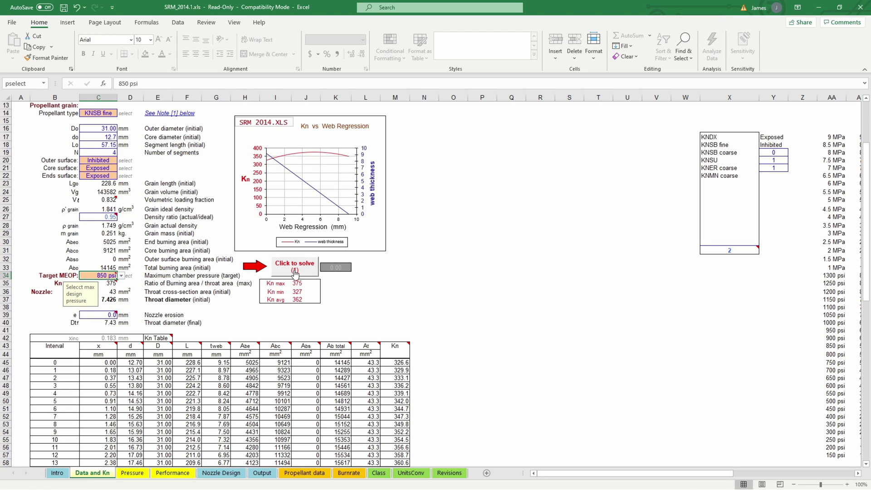
{"action": "left_click", "coordinate": [294, 271]}
{"action": "left_click", "coordinate": [132, 472]}
{"action": "left_click", "coordinate": [144, 273]}
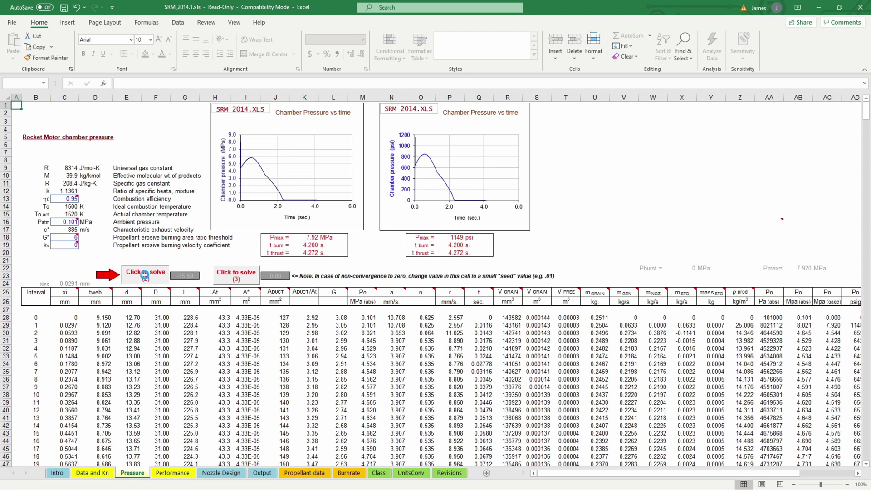
{"action": "left_click", "coordinate": [240, 280]}
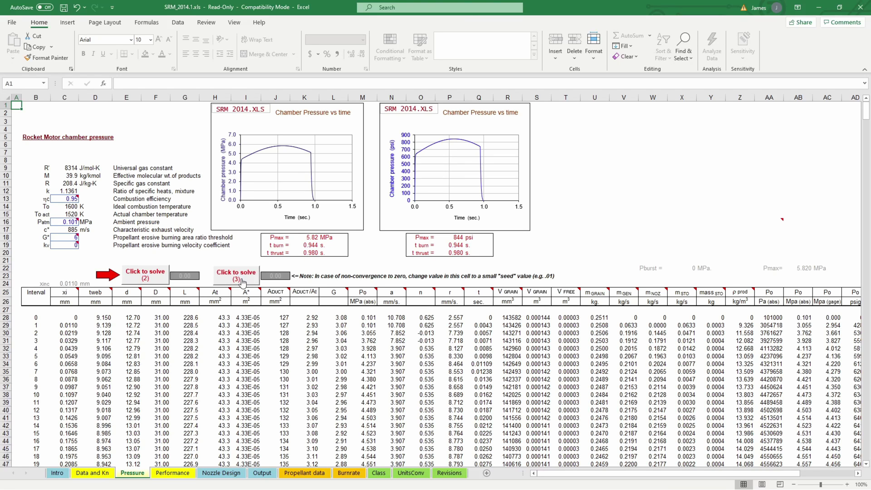
{"action": "key", "text": "ctrl+Page_Down"}
{"action": "left_click", "coordinate": [166, 269]}
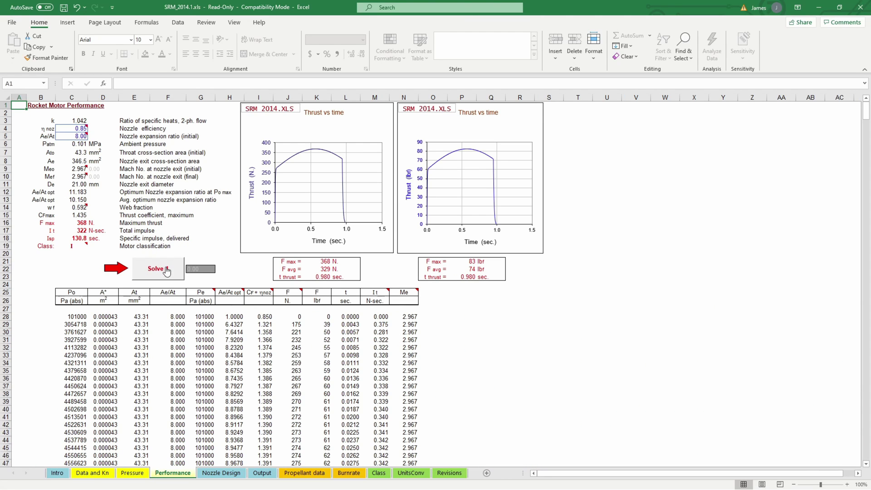
Step: Review the sheets and settle on the Performance thrust curve showing 368 N maximum thrust
{"action": "left_click", "coordinate": [92, 472]}
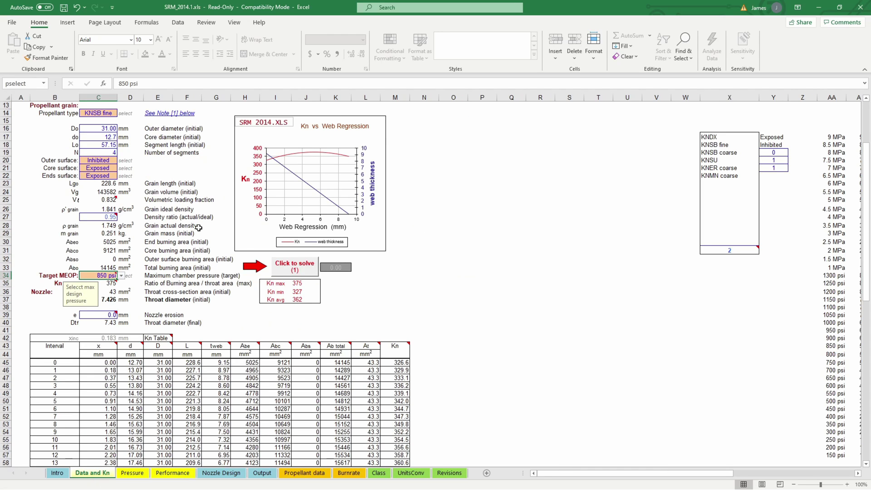
{"action": "left_click", "coordinate": [132, 474]}
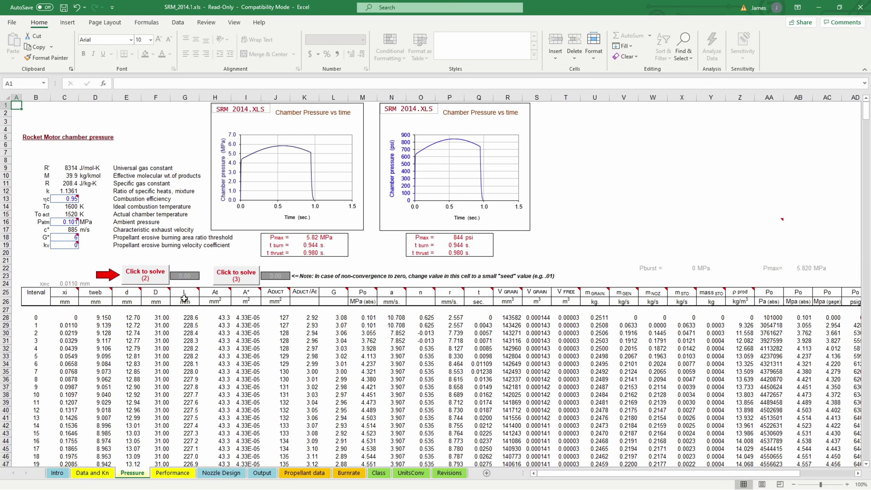
{"action": "left_click", "coordinate": [164, 471]}
{"action": "left_click", "coordinate": [155, 272]}
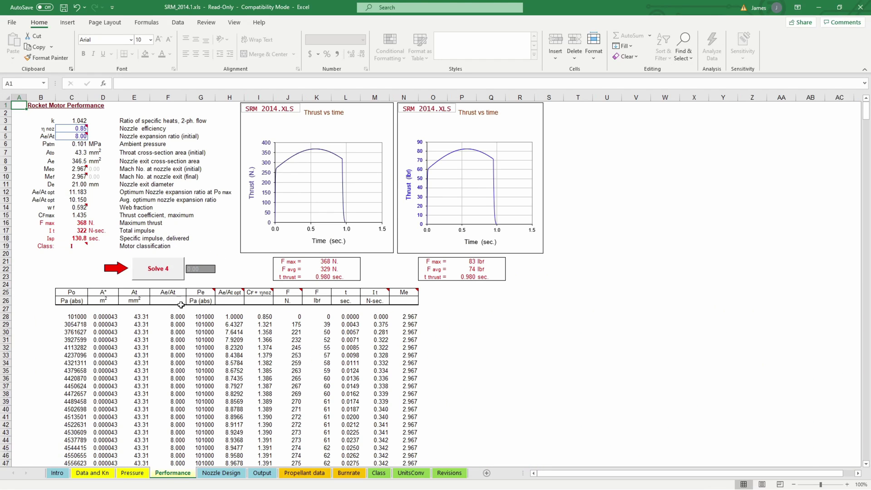
{"action": "left_click", "coordinate": [132, 472]}
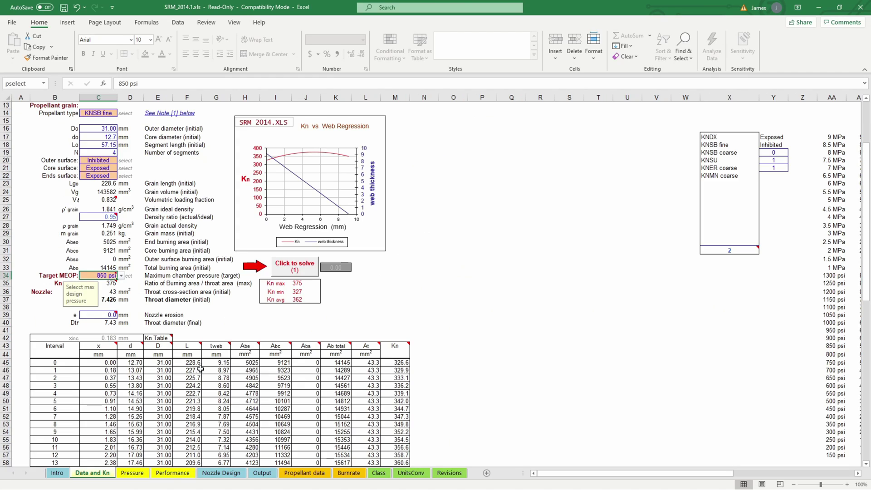
{"action": "left_click", "coordinate": [169, 474]}
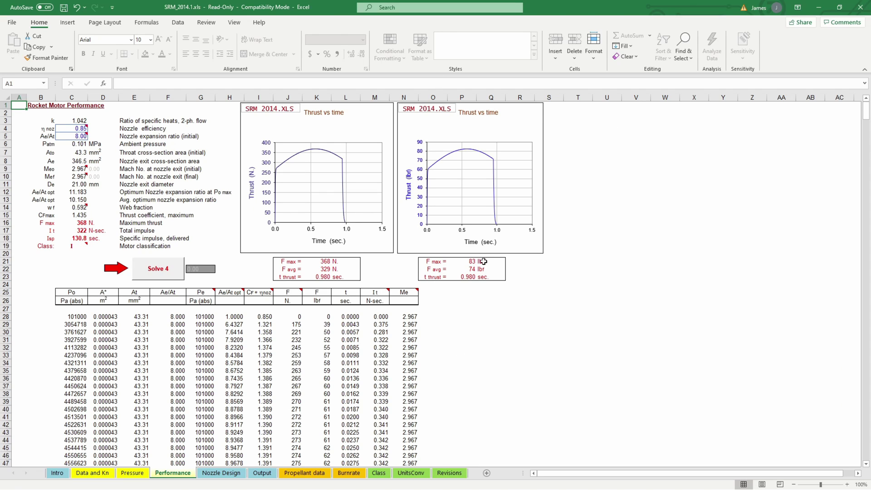
Step: Inspect the maximum thrust, average thrust and duration values in P21–P23 on Performance
{"action": "left_click", "coordinate": [470, 263]}
{"action": "left_click", "coordinate": [468, 269]}
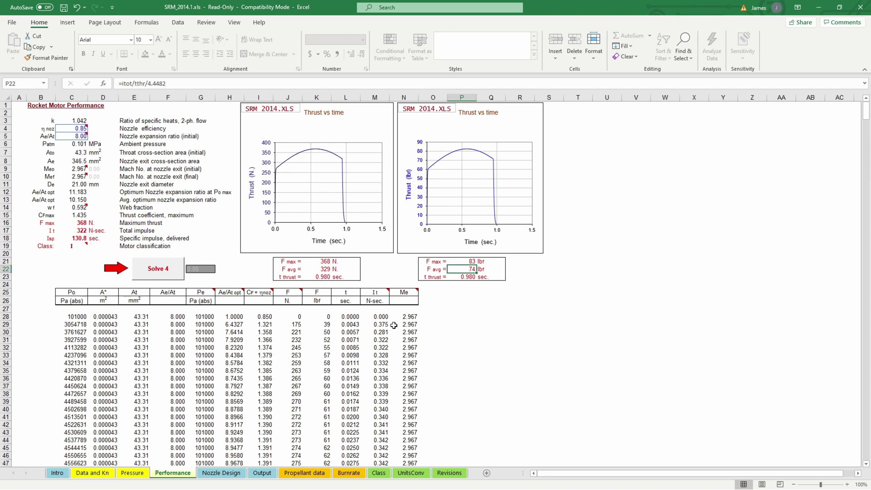
{"action": "left_click", "coordinate": [463, 277]}
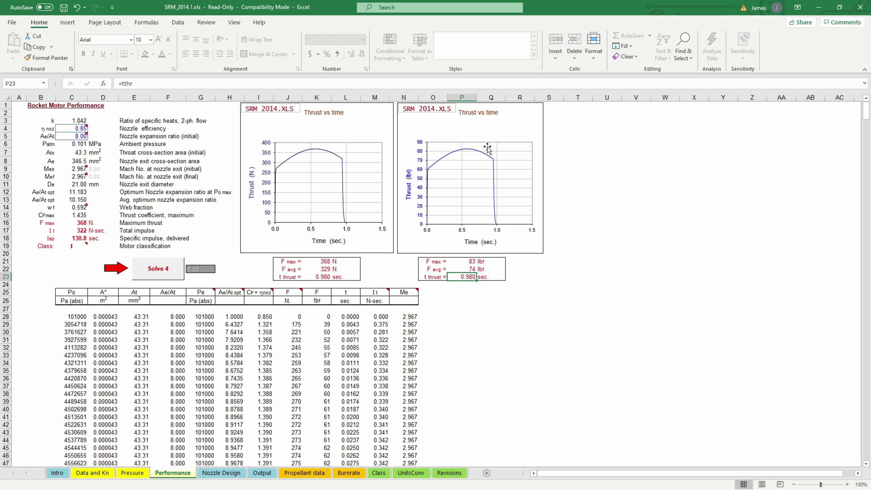
Step: On Data and Kn, check the throat area and 7.426 mm initial / 7.43 mm final throat diameters
{"action": "left_click", "coordinate": [137, 473]}
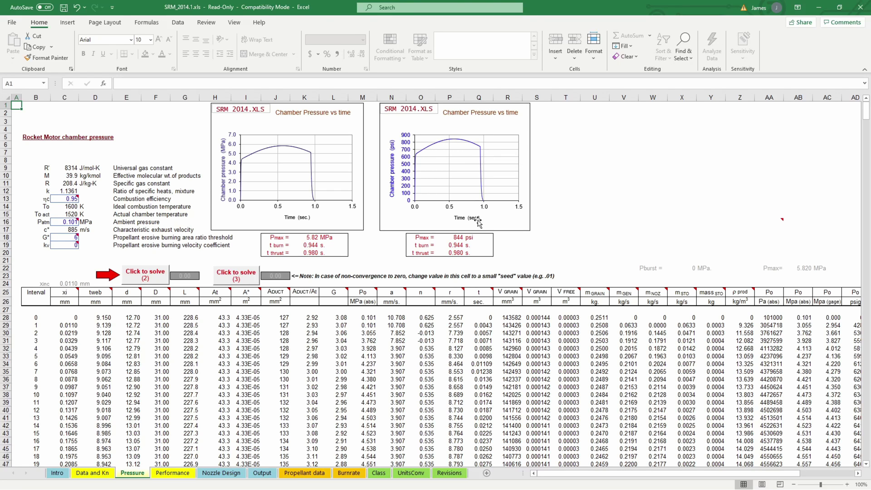
{"action": "key", "text": "ctrl+Page_Up"}
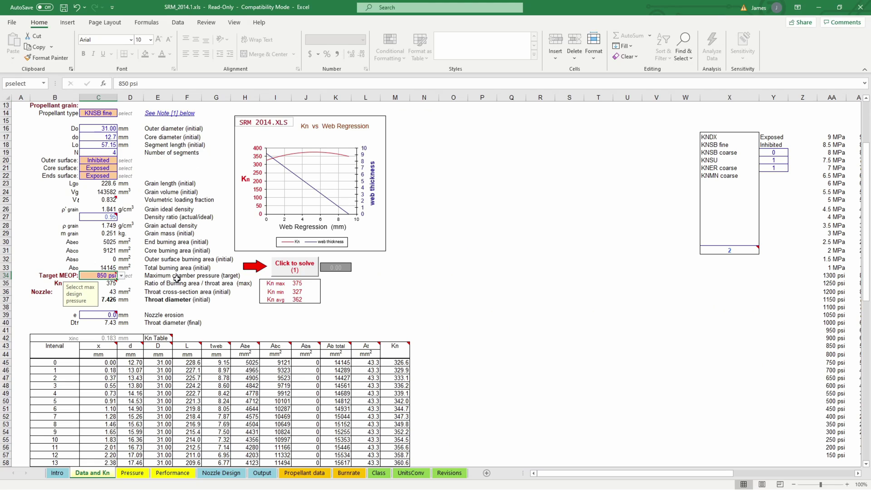
{"action": "left_click", "coordinate": [165, 290]}
{"action": "left_click", "coordinate": [116, 299]}
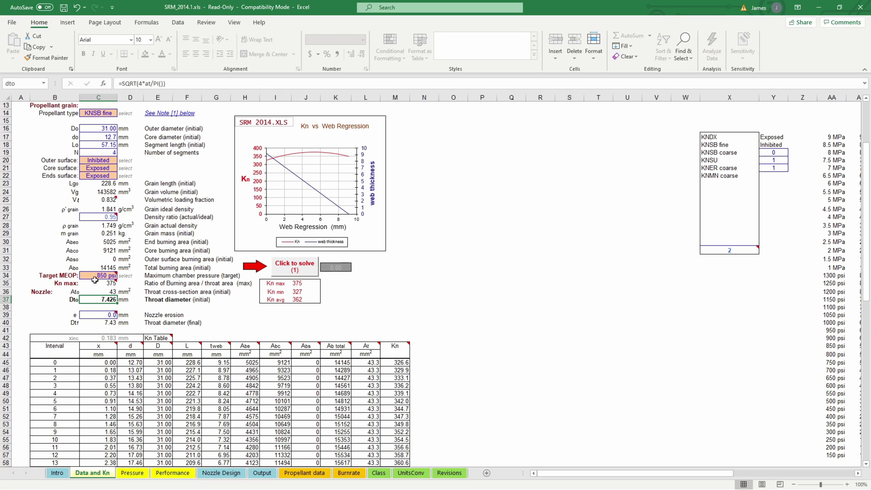
{"action": "mouse_move", "coordinate": [91, 272]}
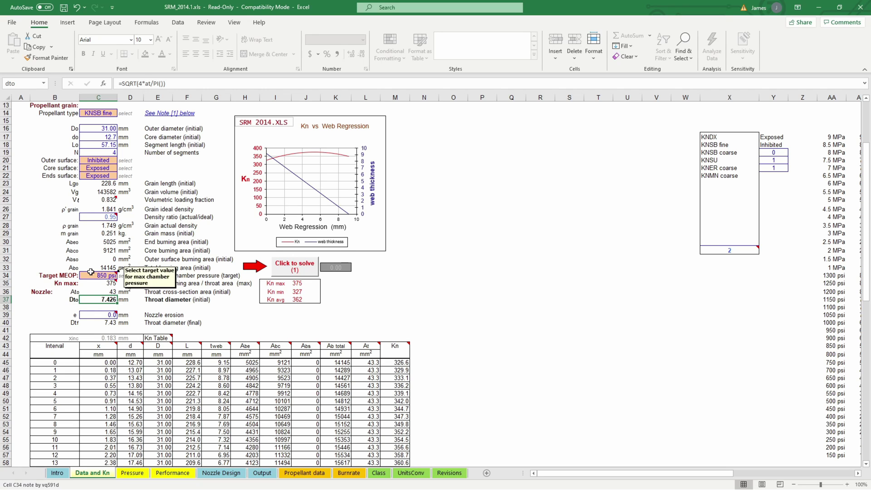
{"action": "key", "text": "Down"}
{"action": "key", "text": "Down"}
{"action": "key", "text": "Down"}
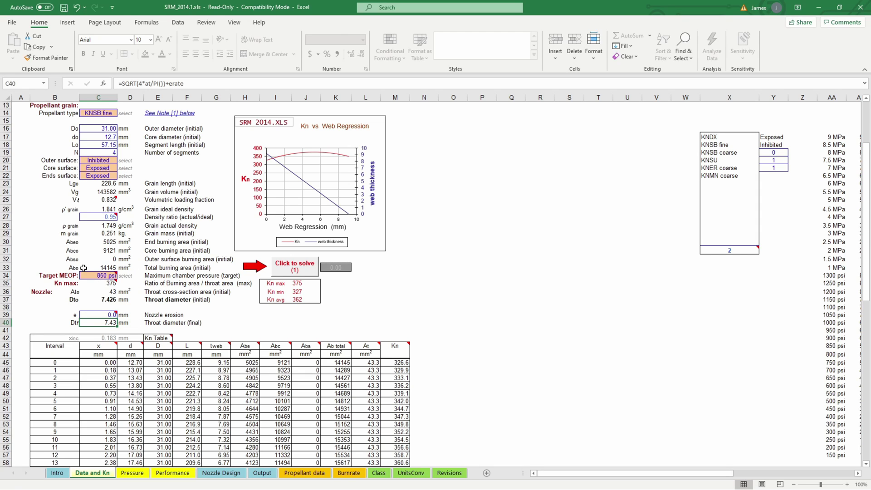
{"action": "left_click", "coordinate": [109, 300]}
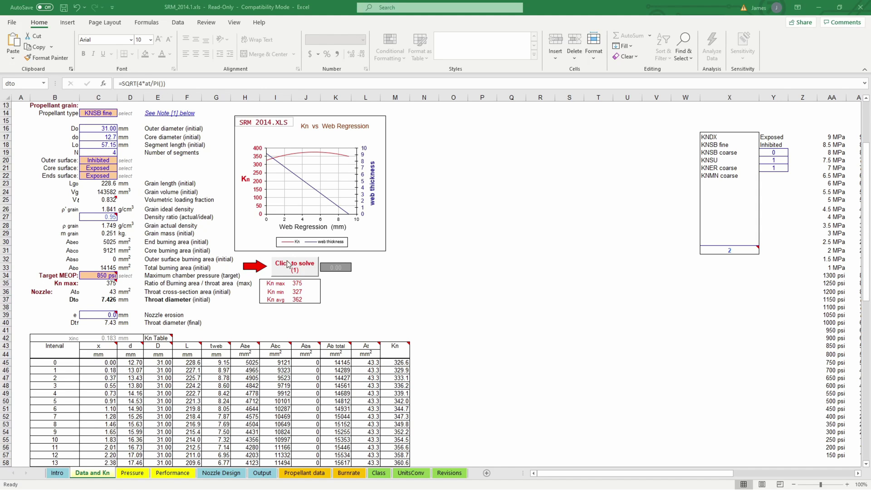
{"action": "left_click", "coordinate": [215, 474]}
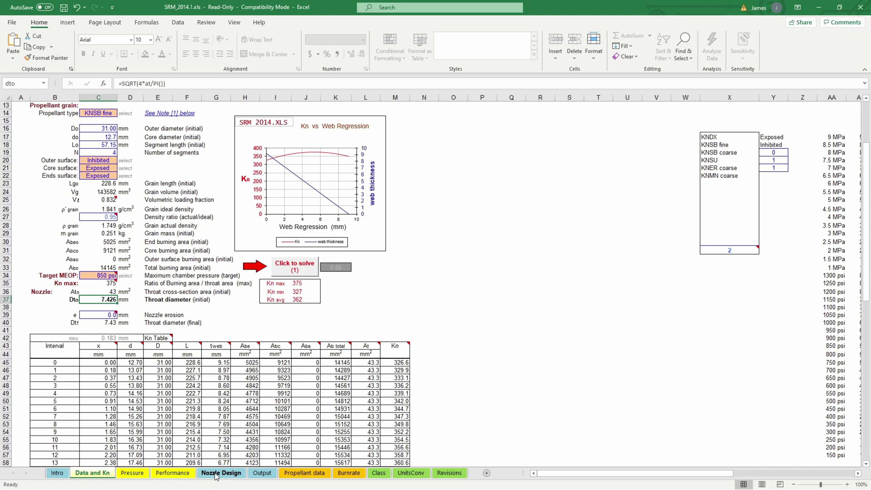
Step: Open the Nozzle Design sheet and inspect the 23.66 mm optimum exit diameter formula
{"action": "left_click", "coordinate": [215, 474]}
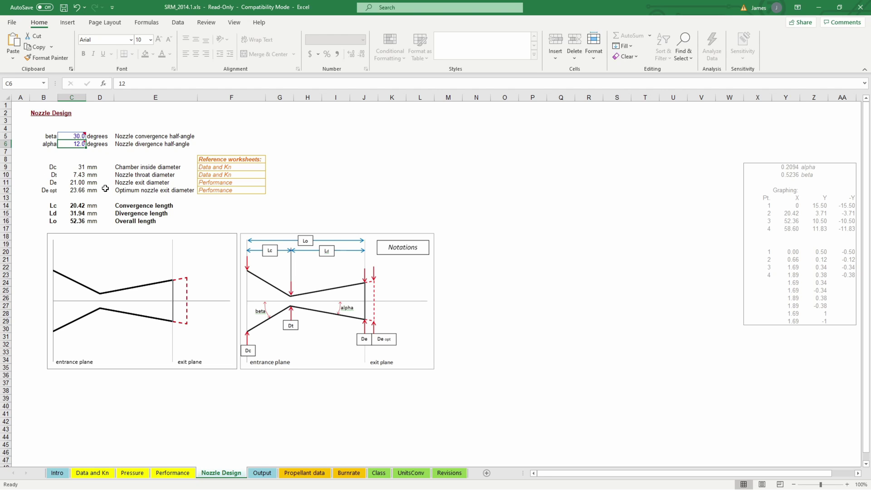
{"action": "left_click", "coordinate": [79, 190]}
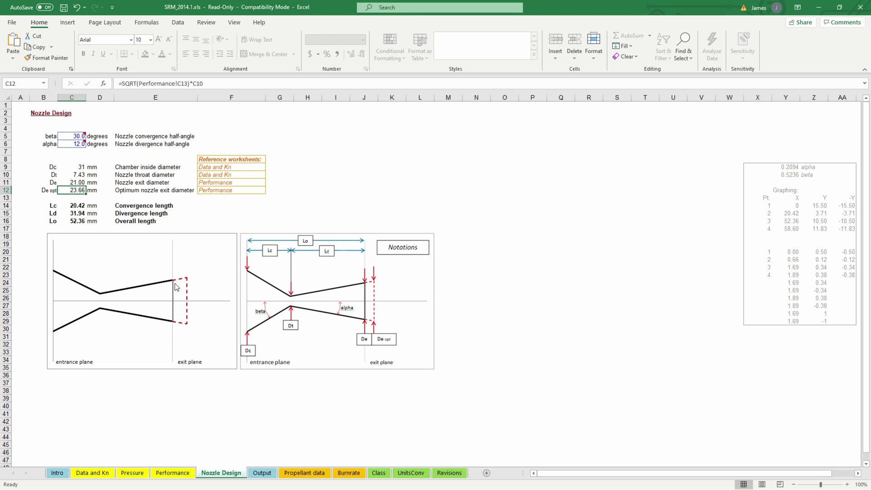
{"action": "mouse_move", "coordinate": [156, 286]}
{"action": "left_click", "coordinate": [74, 144]}
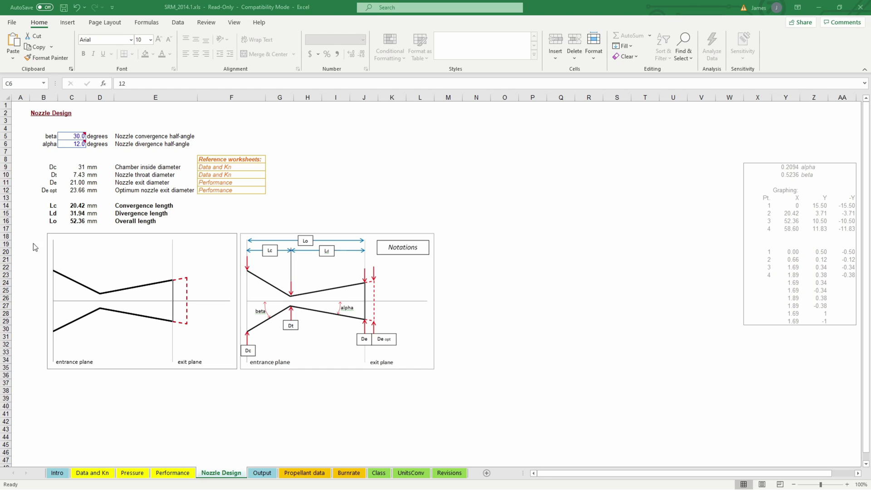
{"action": "left_click", "coordinate": [74, 143]}
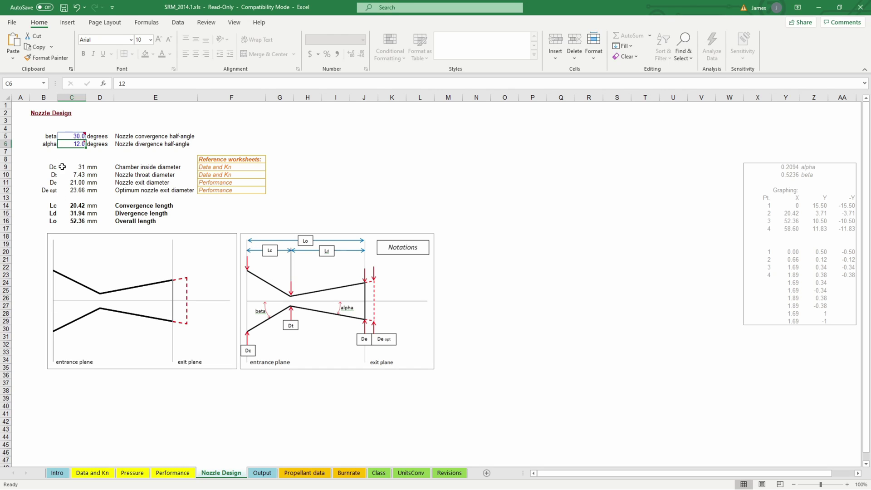
Step: Set the C5 convergence half-angle to 60 and review the convergence length and optimum exit diameter
{"action": "left_click", "coordinate": [72, 135]}
{"action": "type", "text": "60"}
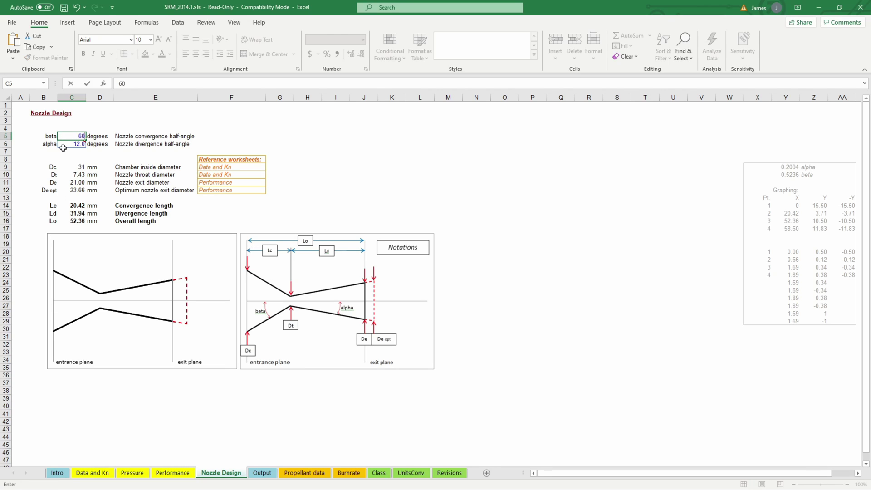
{"action": "key", "text": "Return"}
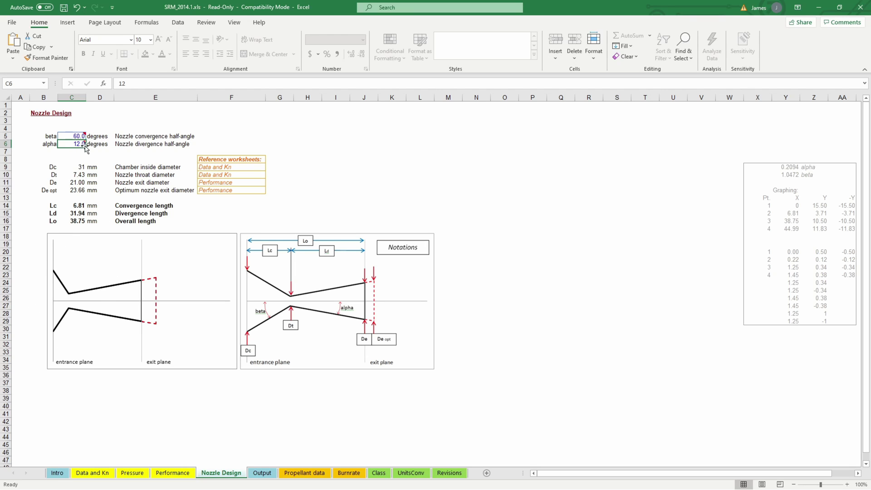
{"action": "mouse_move", "coordinate": [71, 146]}
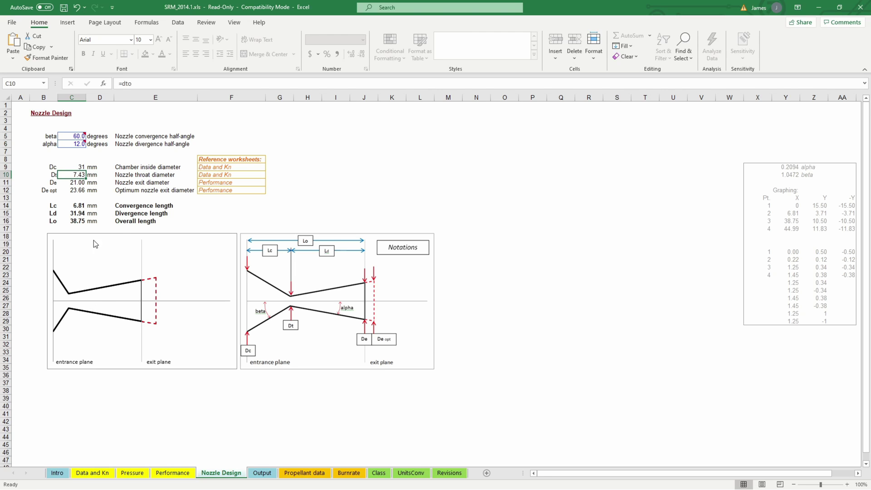
{"action": "left_click", "coordinate": [174, 208]}
{"action": "left_click", "coordinate": [83, 212]}
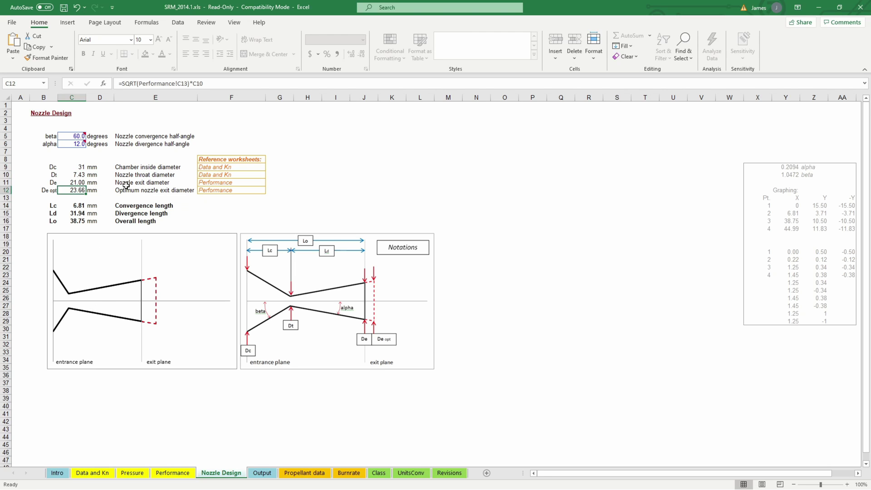
{"action": "left_click", "coordinate": [72, 192]}
Step: Check the motor class on the Performance sheet, then go back to Data and Kn
{"action": "left_click", "coordinate": [215, 174]}
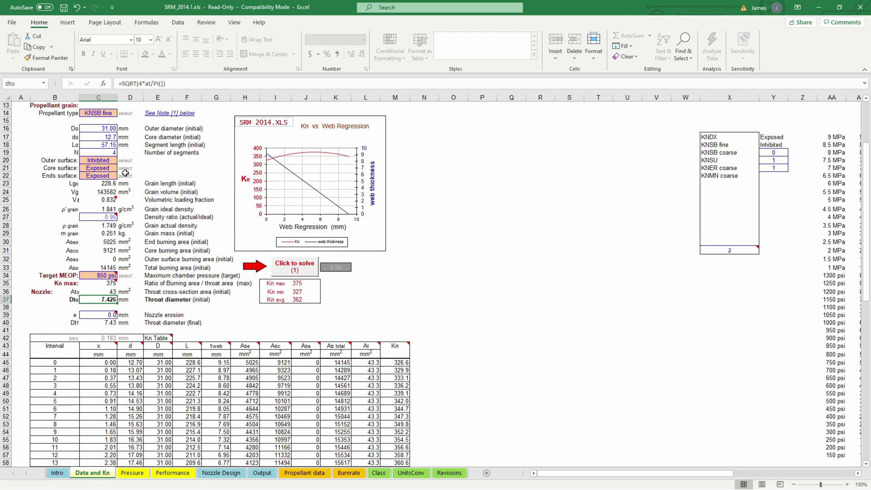
{"action": "left_click", "coordinate": [172, 472]}
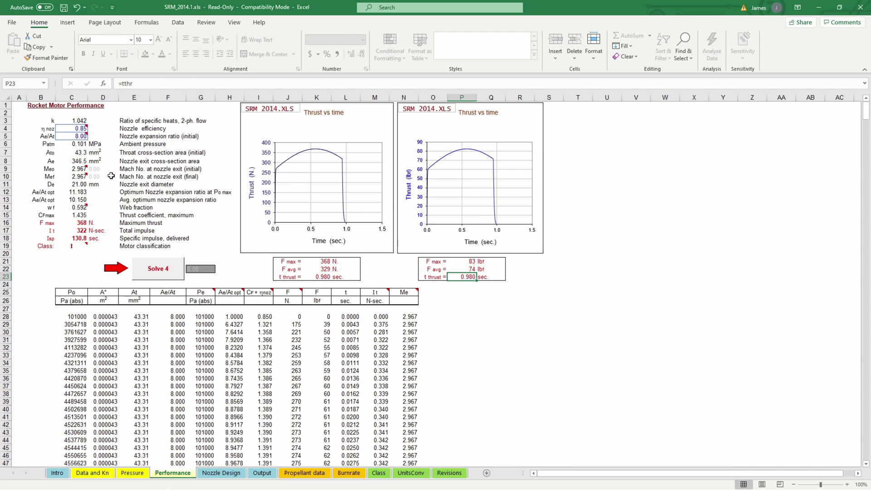
{"action": "left_click", "coordinate": [64, 246]}
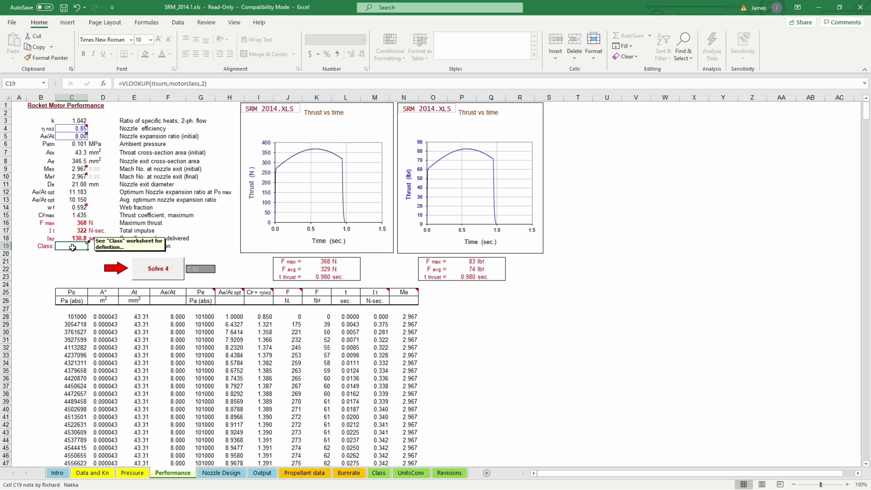
{"action": "left_click", "coordinate": [105, 473]}
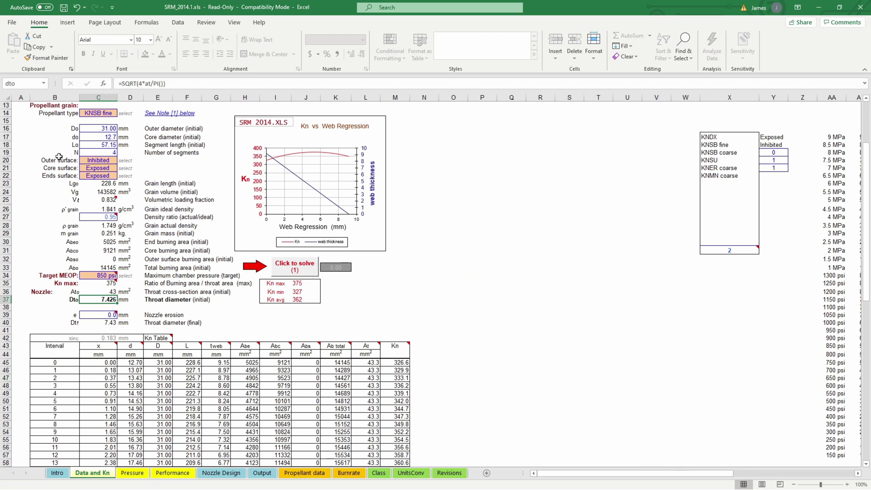